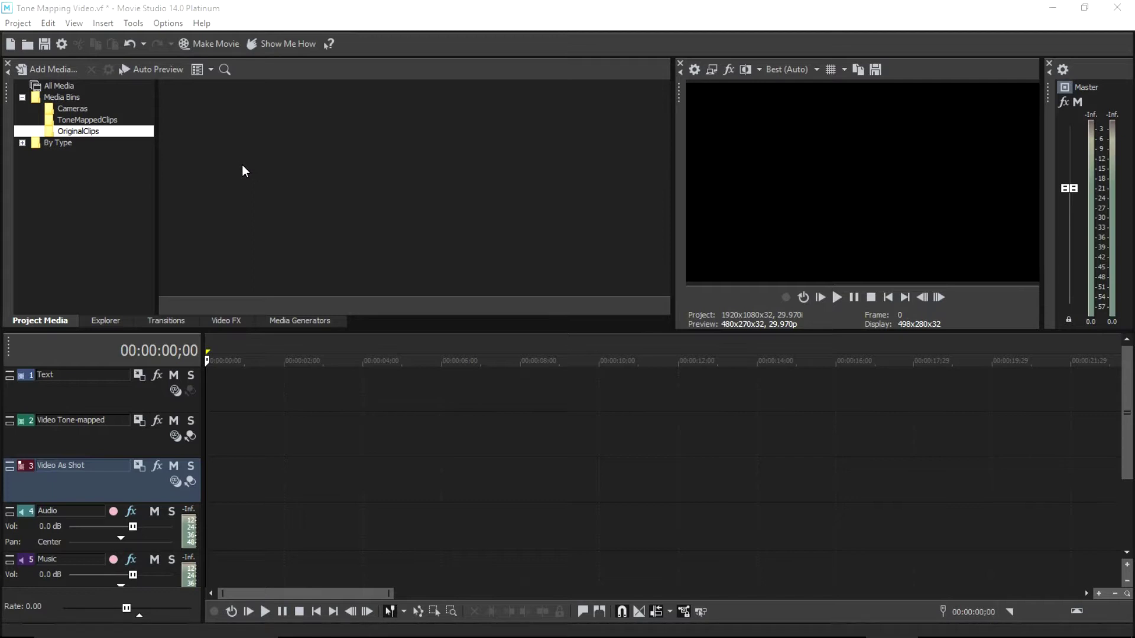
- Add Sample1.mp4 to the OriginalClips bin and Video As Shot track, answering the match-settings prompt
left_click(189, 11)
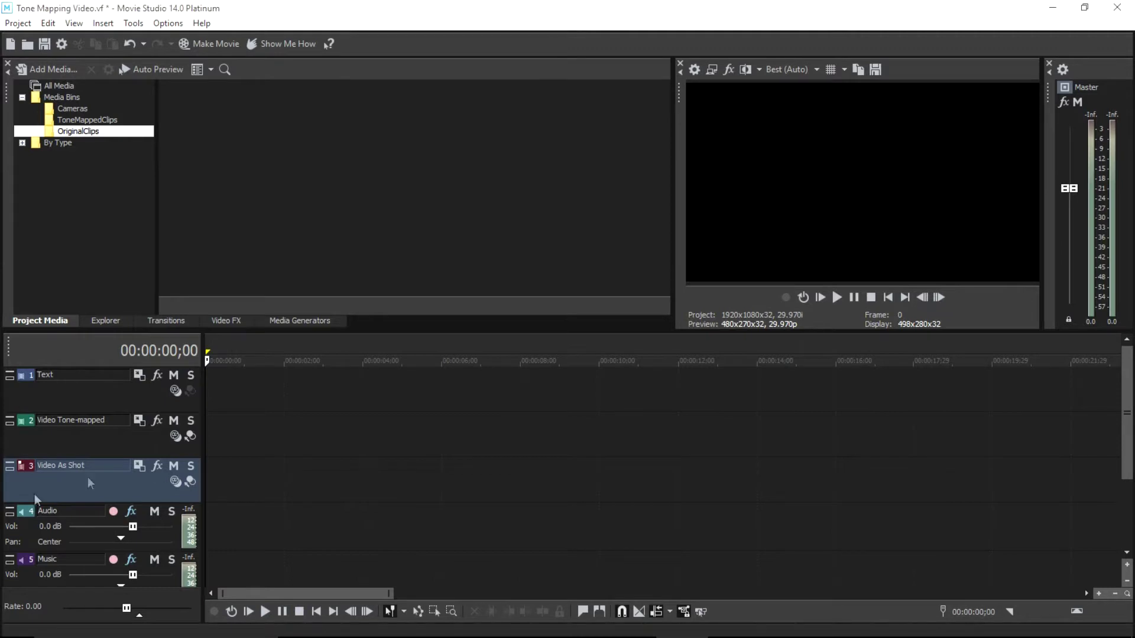
mouse_move(248, 243)
left_mouse_down()
mouse_move(151, 142)
mouse_move(212, 145)
left_mouse_up()
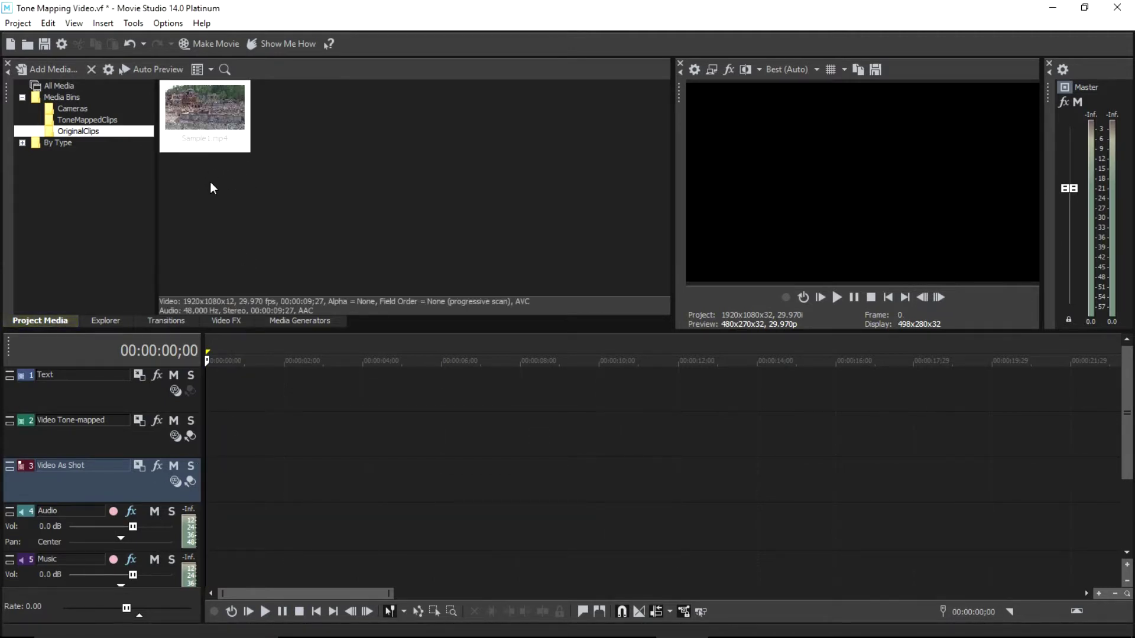
left_click_drag(197, 111, 207, 486)
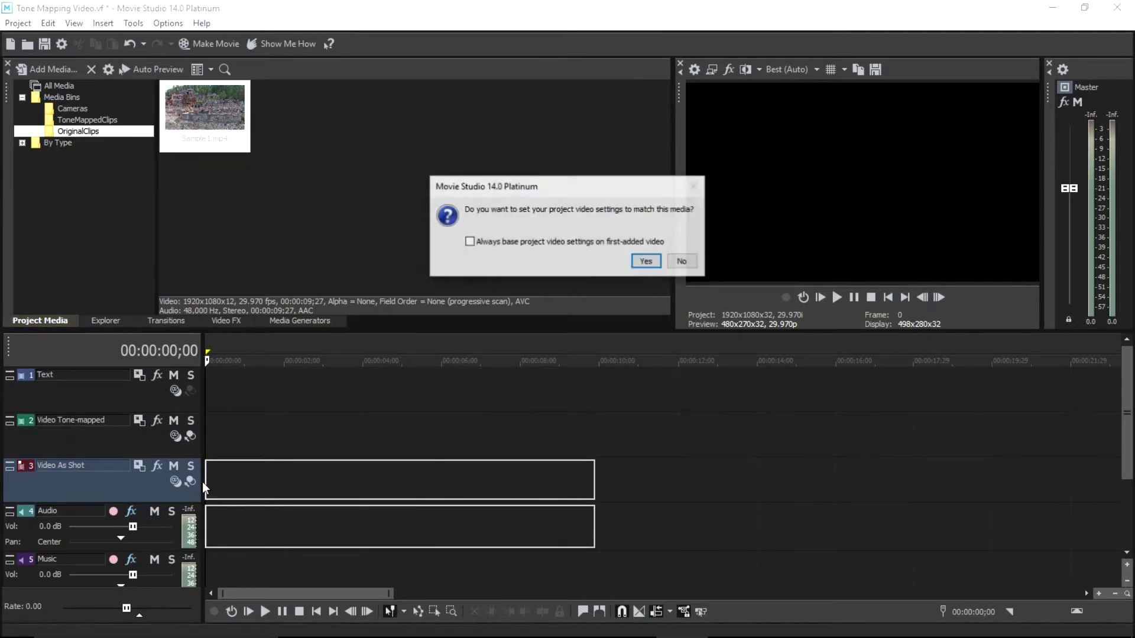
left_click(678, 266)
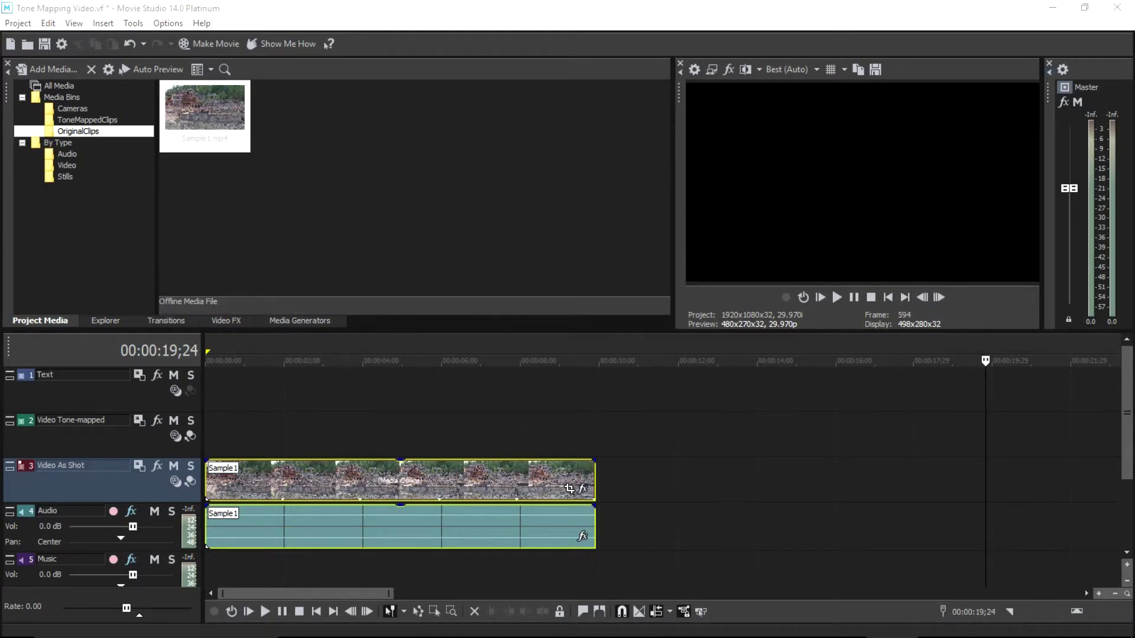
- Choose the Image Sequence format with the JPEG template in Render As
left_click(336, 473)
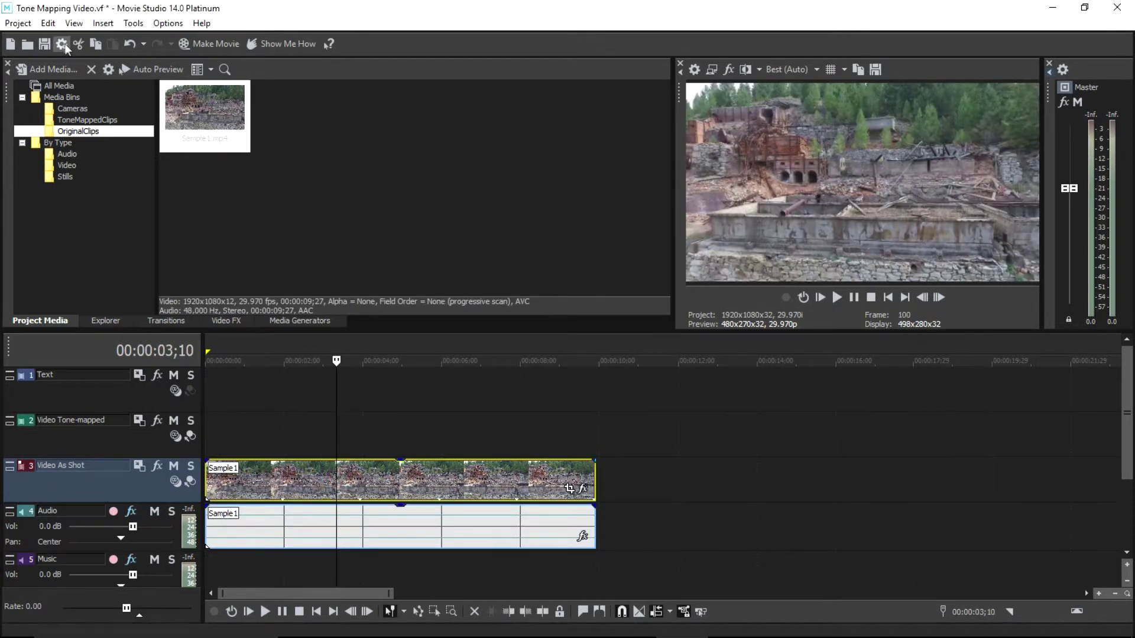
left_click(18, 23)
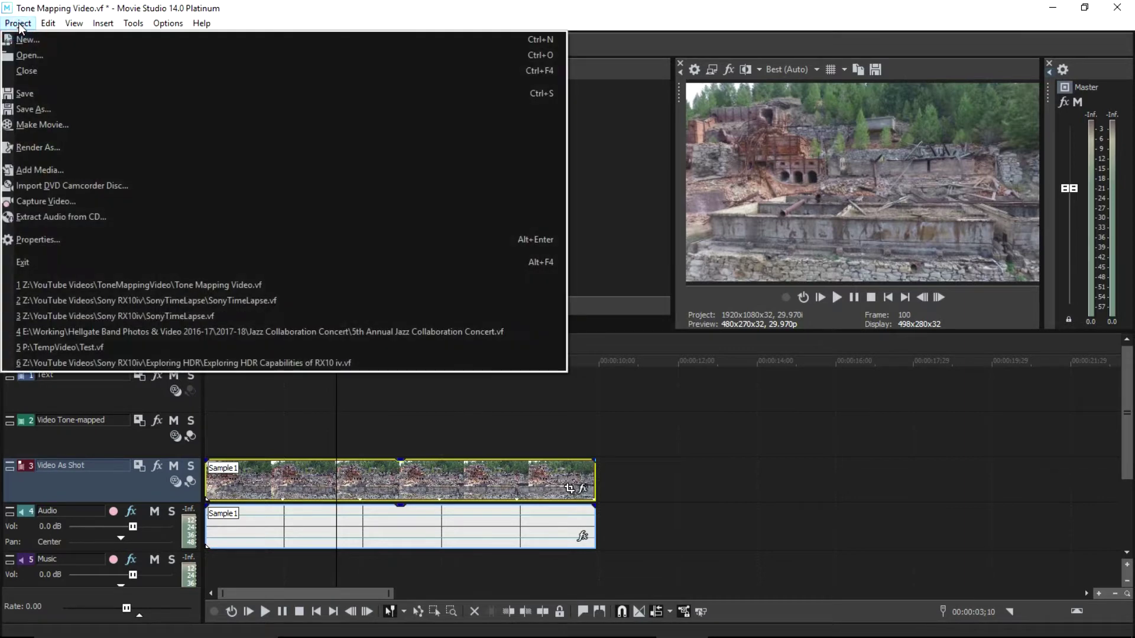
left_click(31, 147)
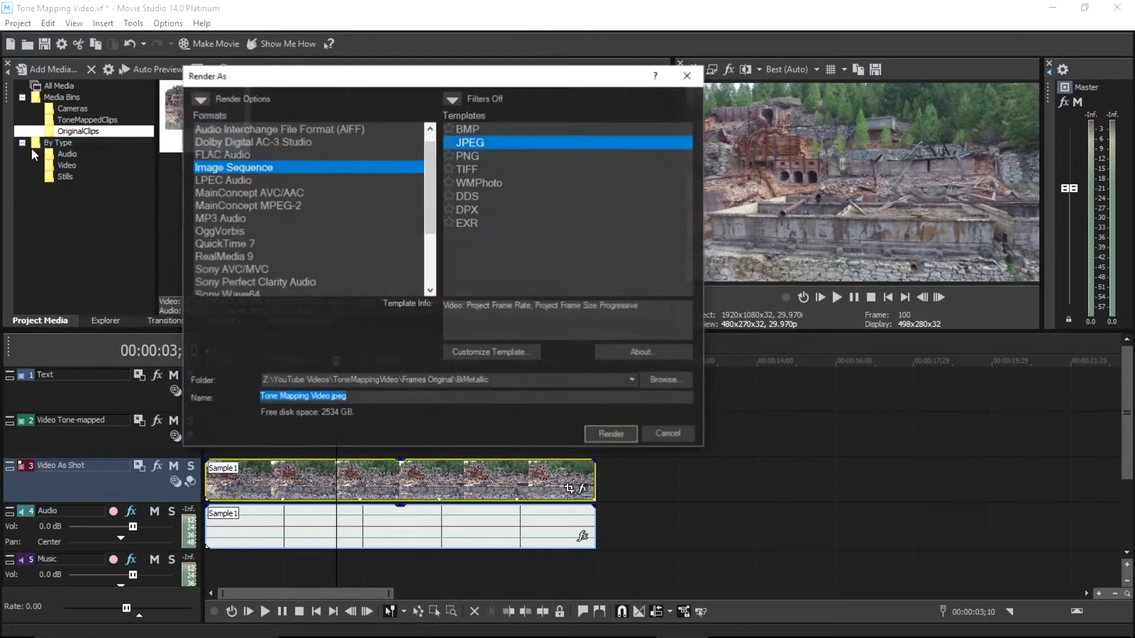
left_click(205, 170)
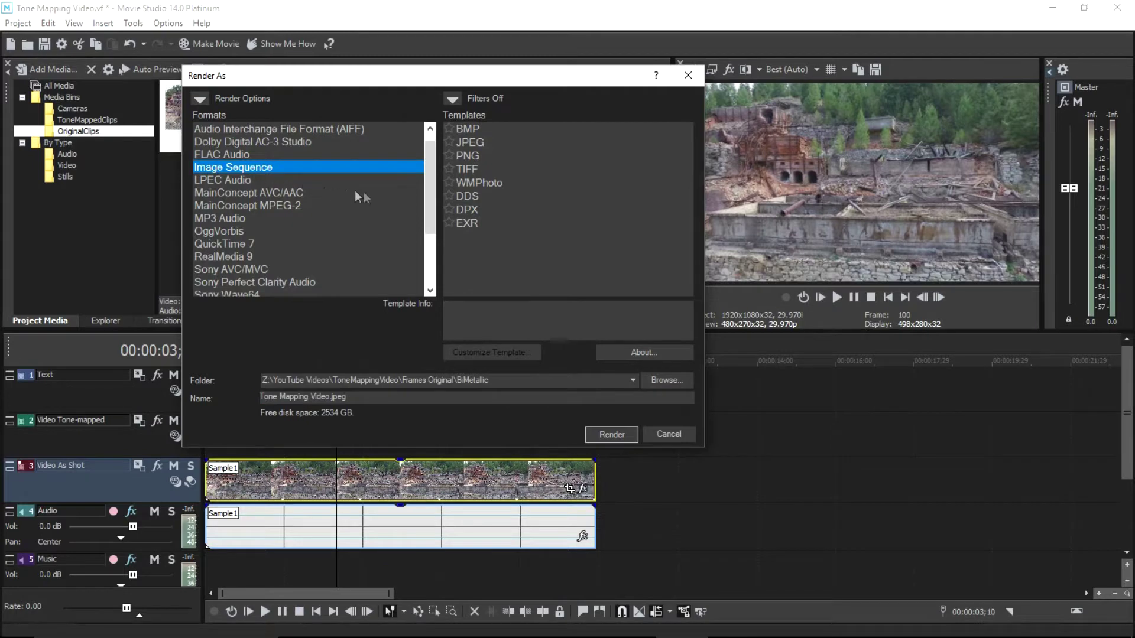
left_click(469, 144)
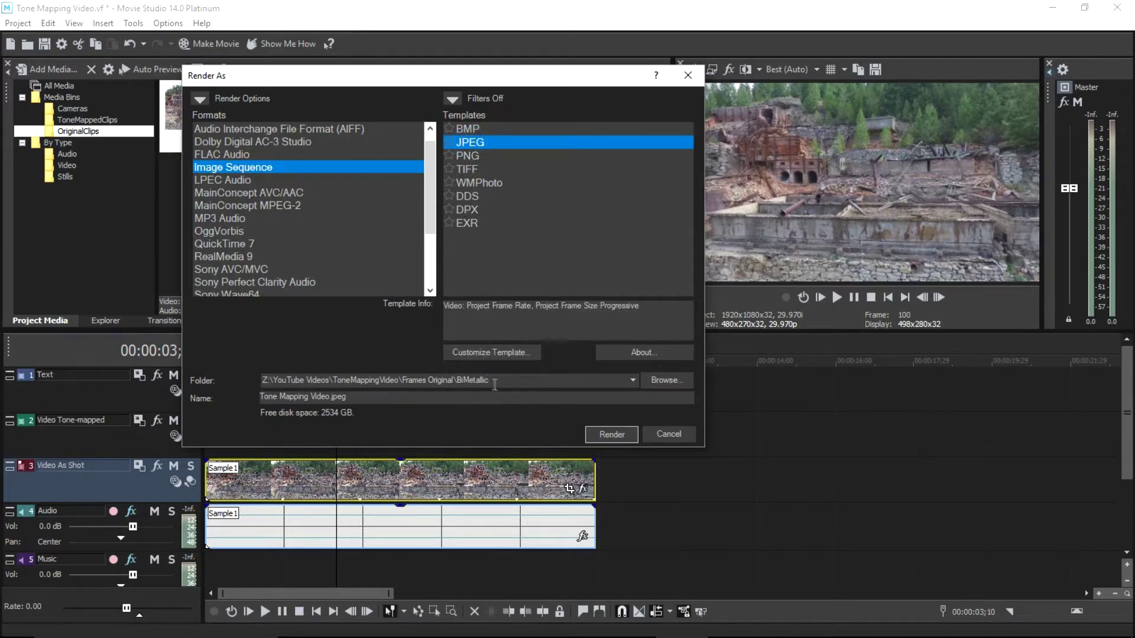
- Render the frames as Tone Mapping Video into the BiMetallic frames folder
left_click(496, 381)
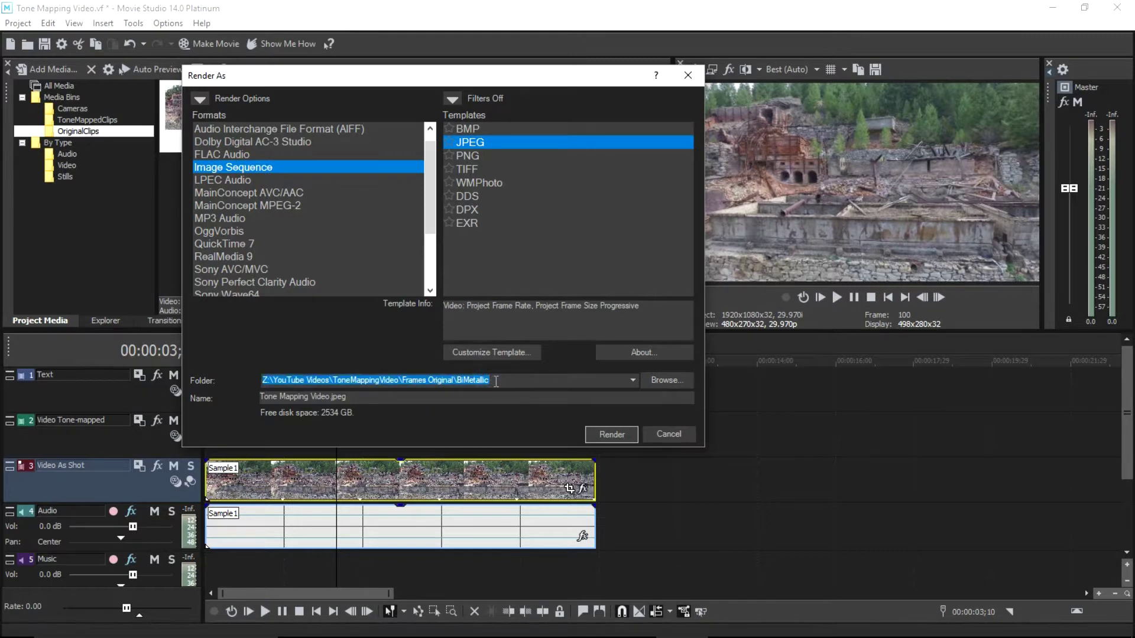
left_click(367, 400)
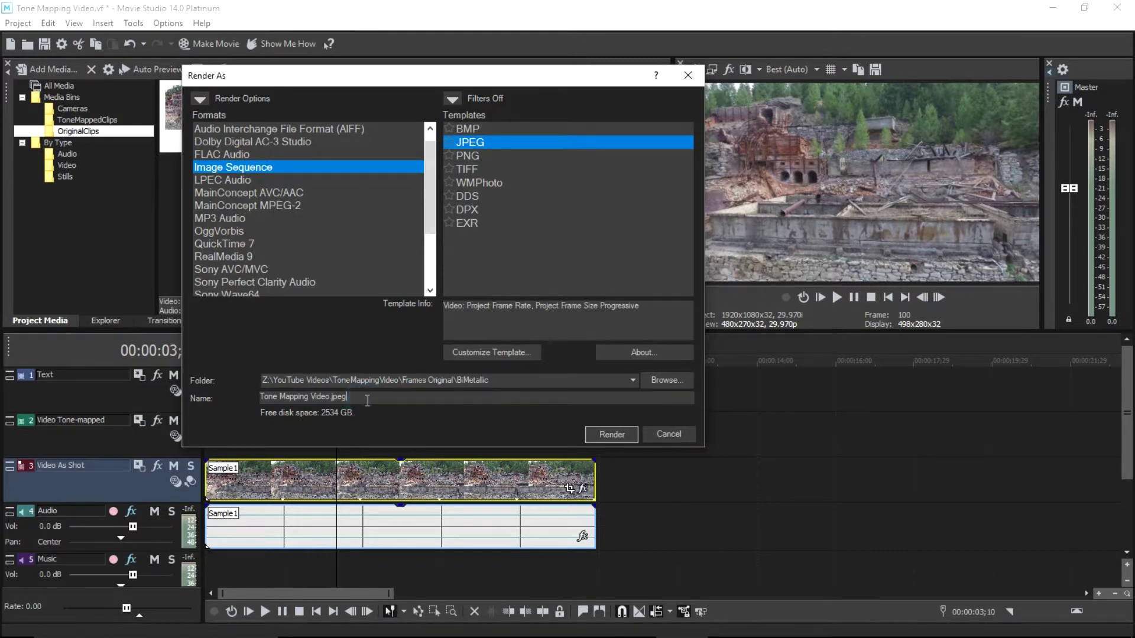
left_click(606, 434)
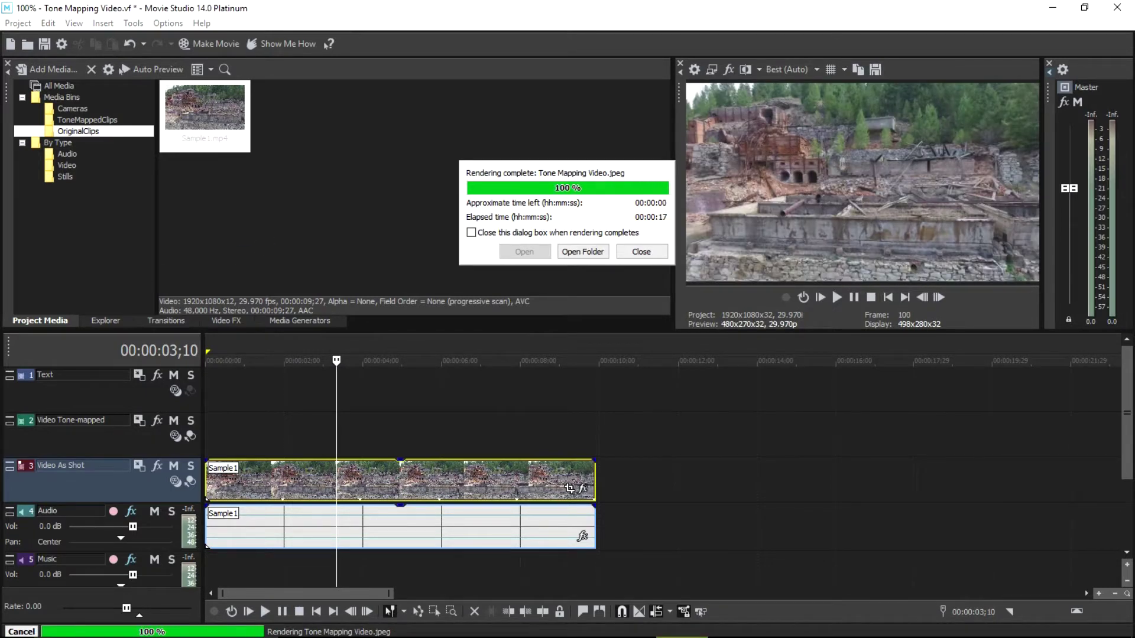
left_click(639, 252)
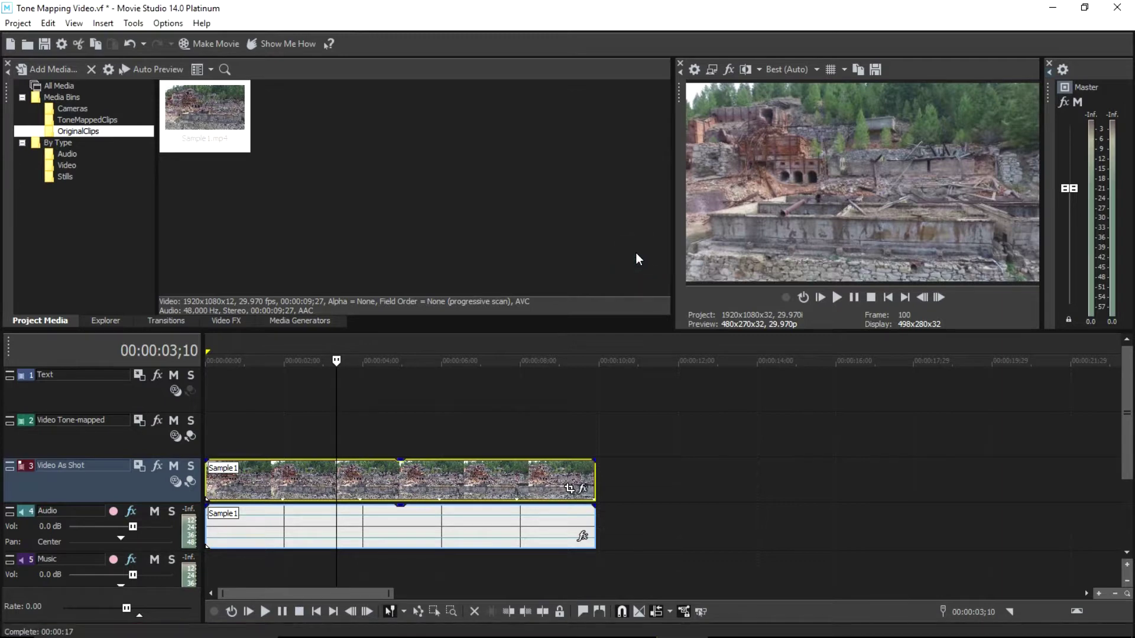
- Remove Sample1.mp4 from Project Media and the timeline, choosing Yes to All
left_click(207, 115)
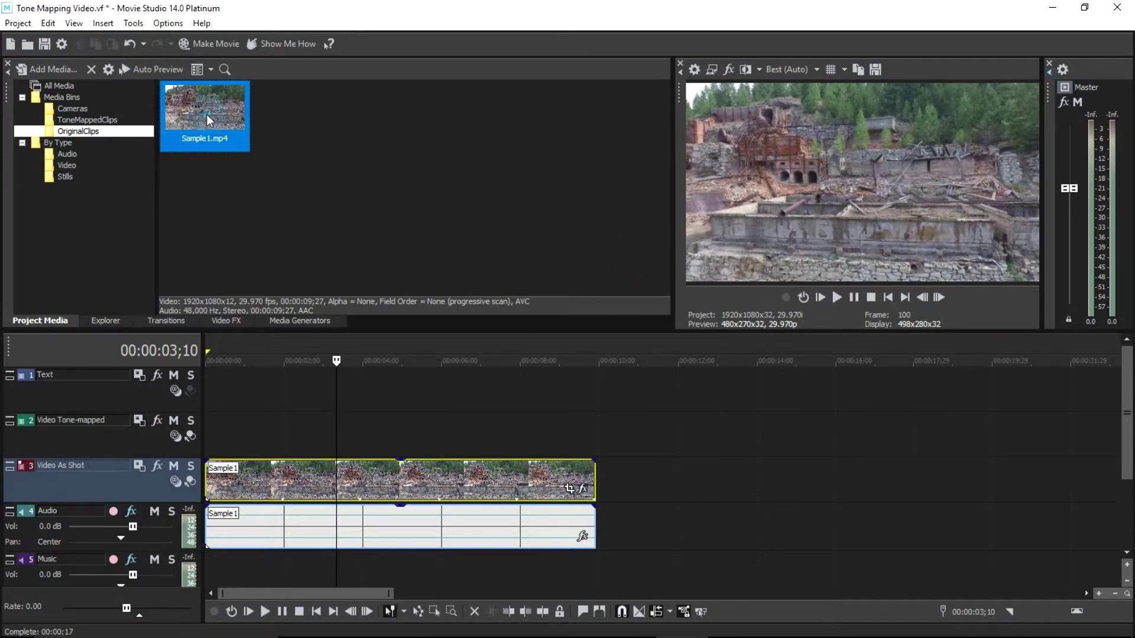
right_click(207, 114)
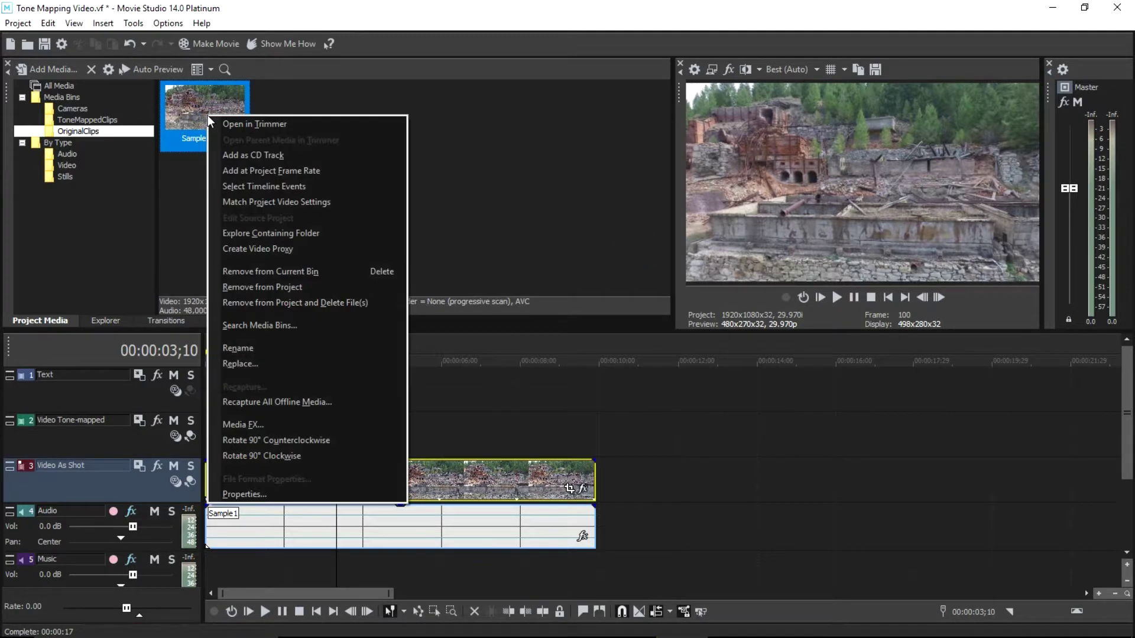
left_click(264, 288)
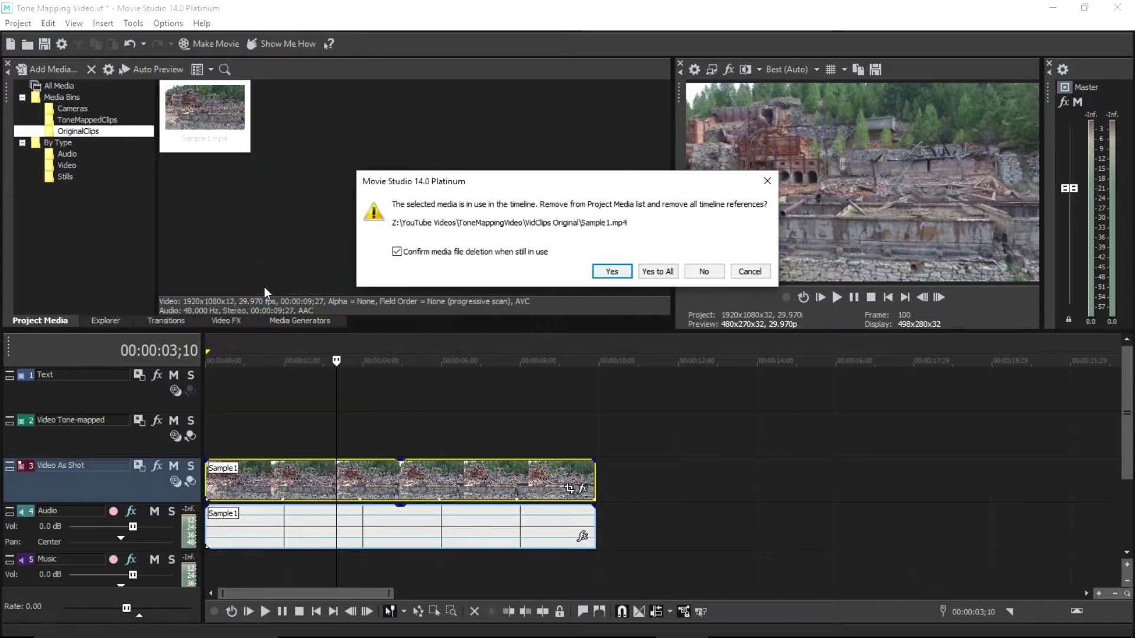
left_click(660, 270)
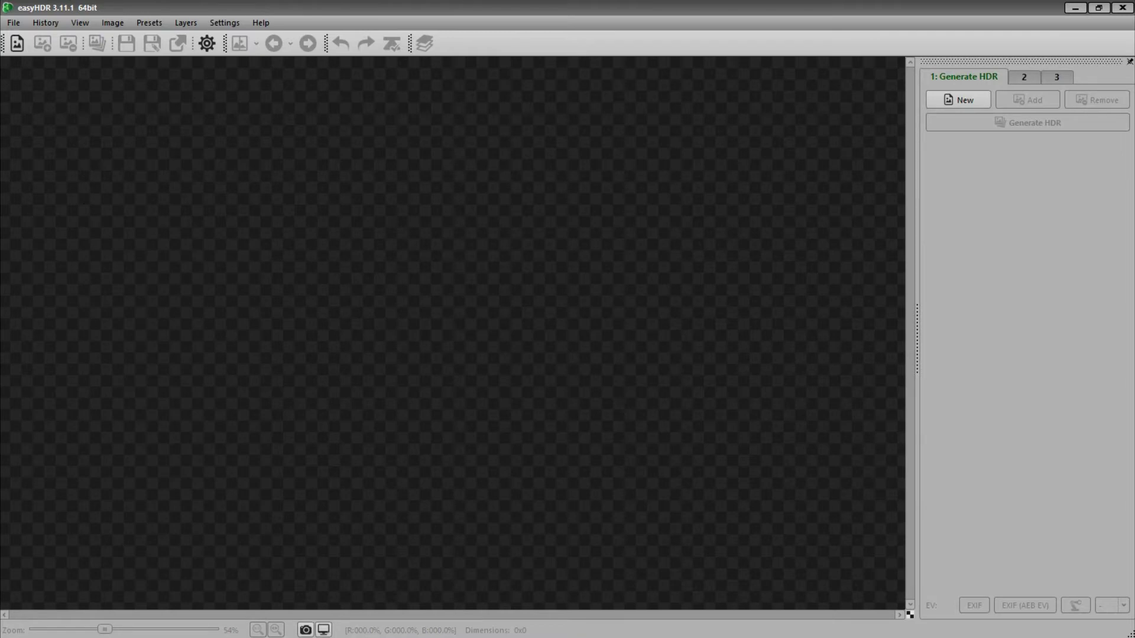
- Load the first JPEG frame, run LDR enhancement with noise filtering, and compare before/after
left_click_drag(219, 466, 540, 300)
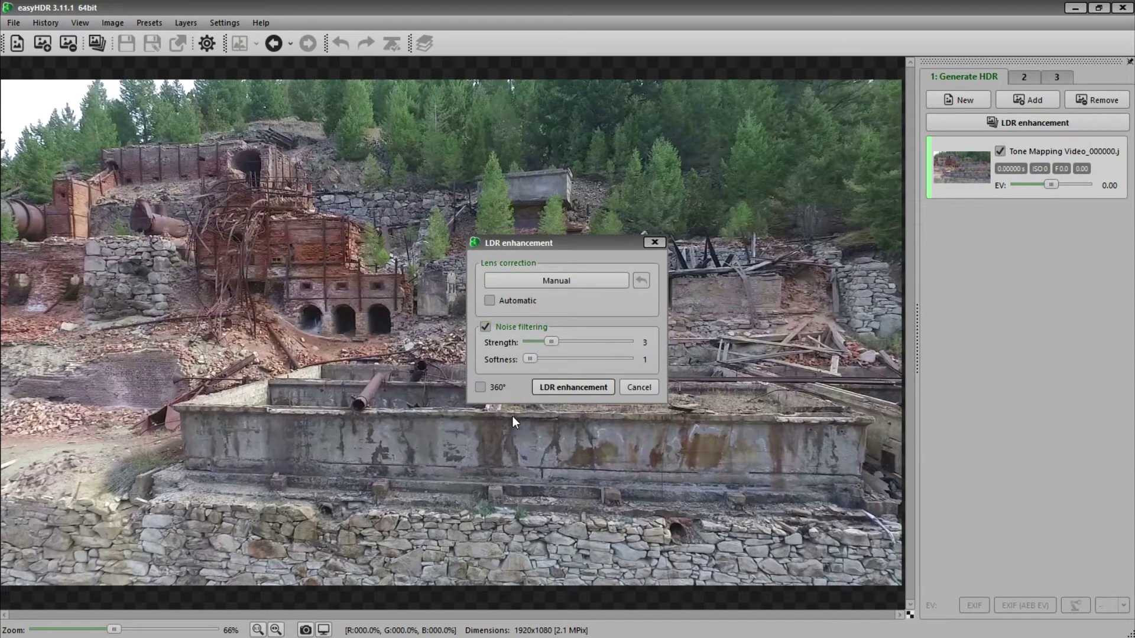
left_click(568, 386)
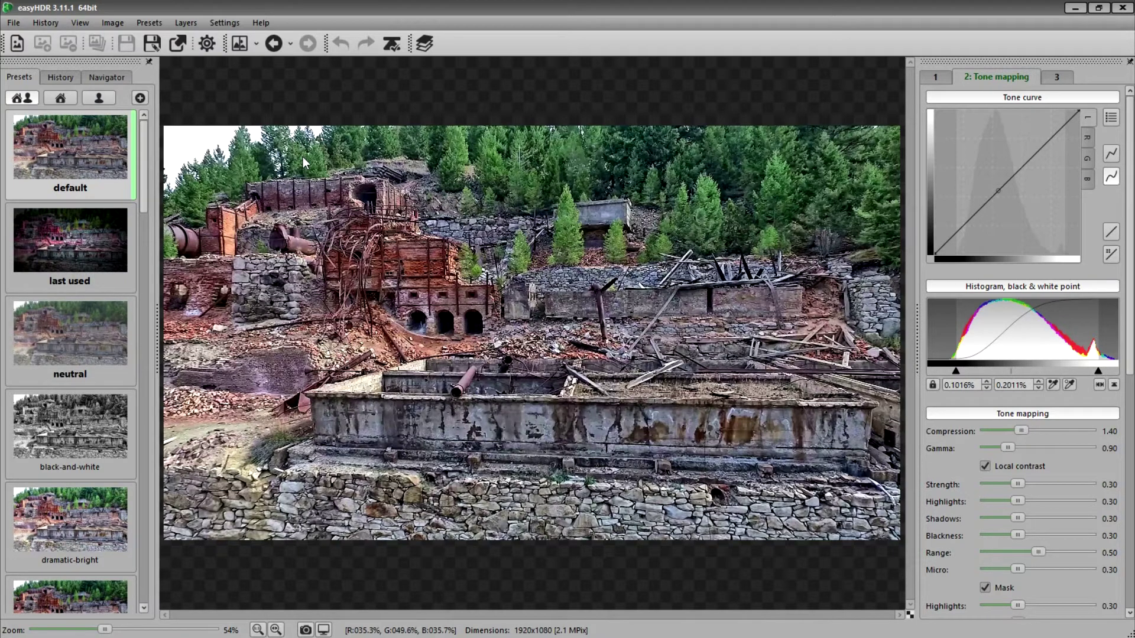
left_click(240, 44)
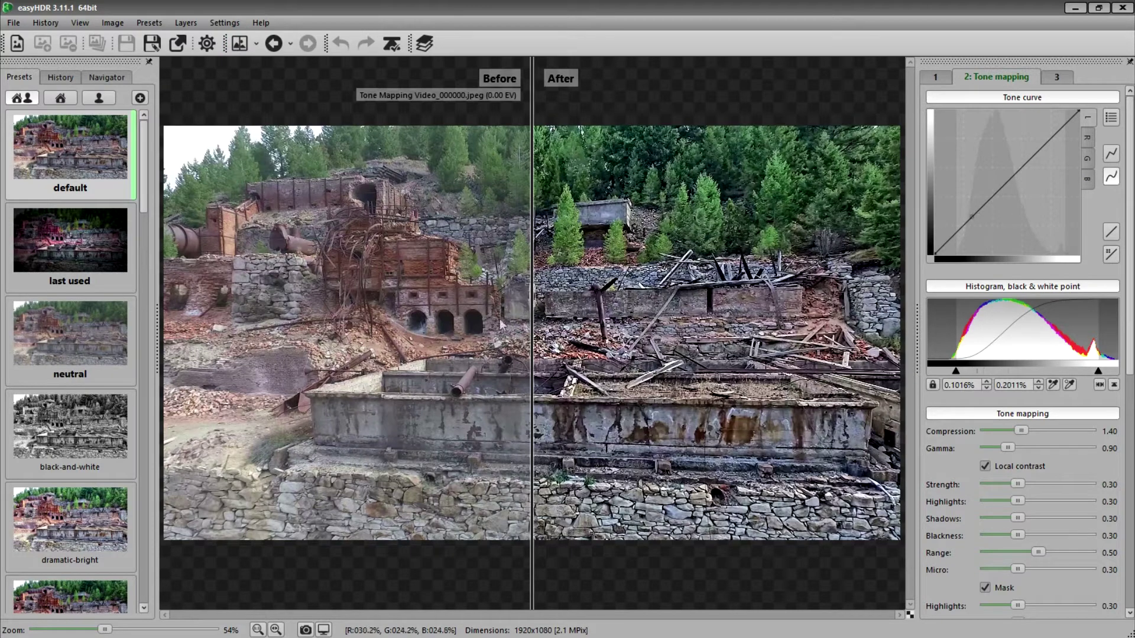
- Adjust gamma and try the neutral, black-and-white and dramatic presets on the frame
left_click(641, 305)
mouse_move(1010, 448)
left_mouse_down()
mouse_move(1026, 449)
mouse_move(1009, 454)
left_mouse_up()
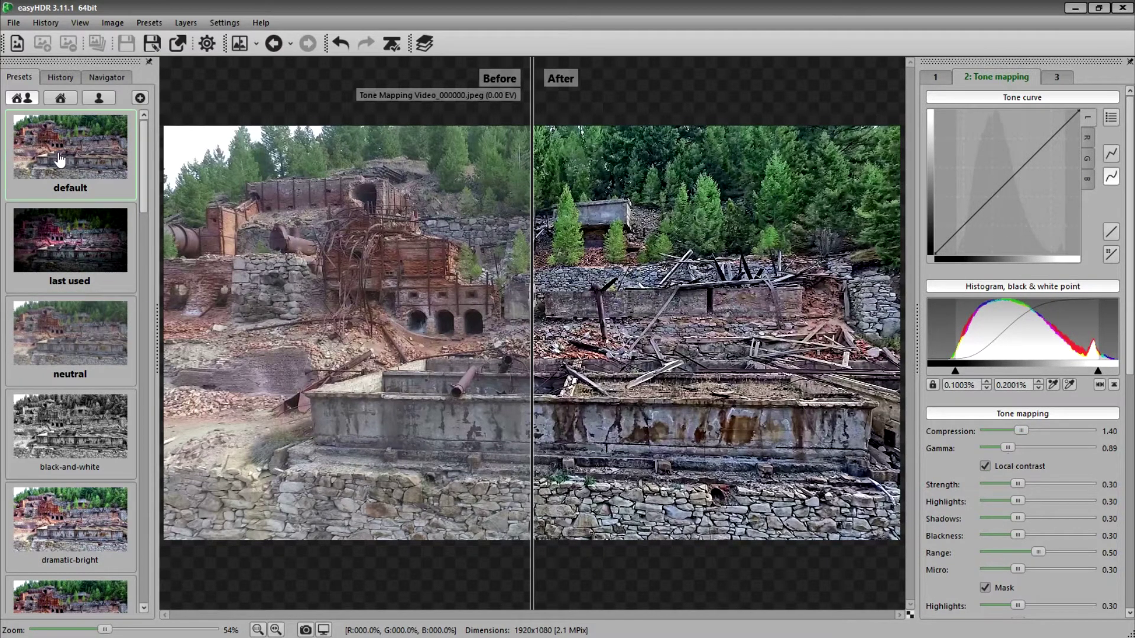
left_click(71, 338)
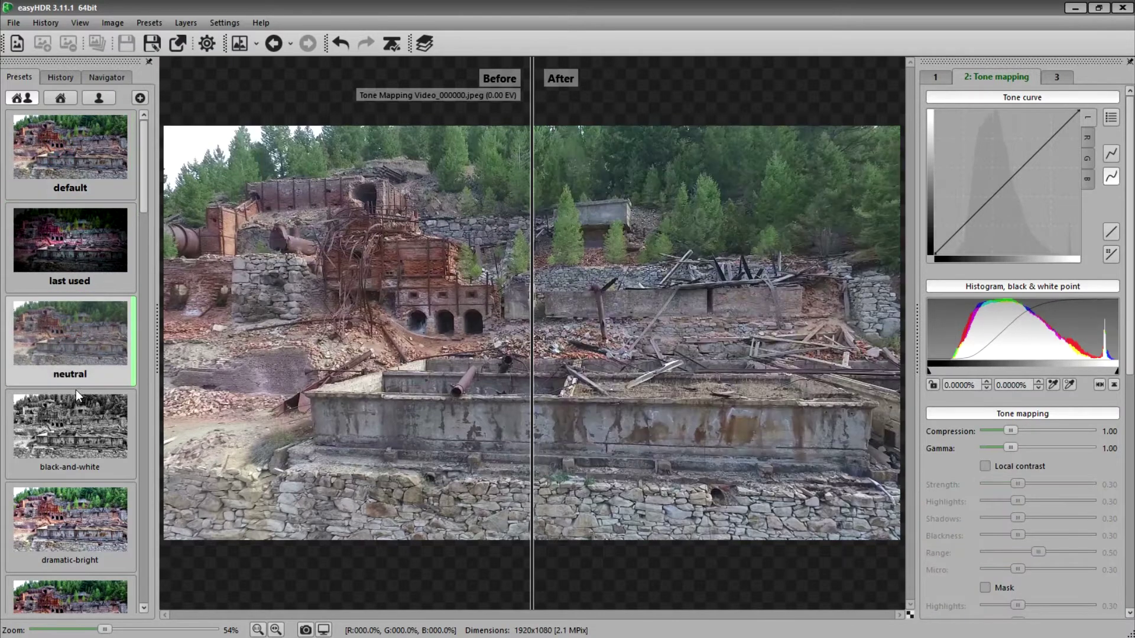
left_click(73, 424)
left_click(63, 522)
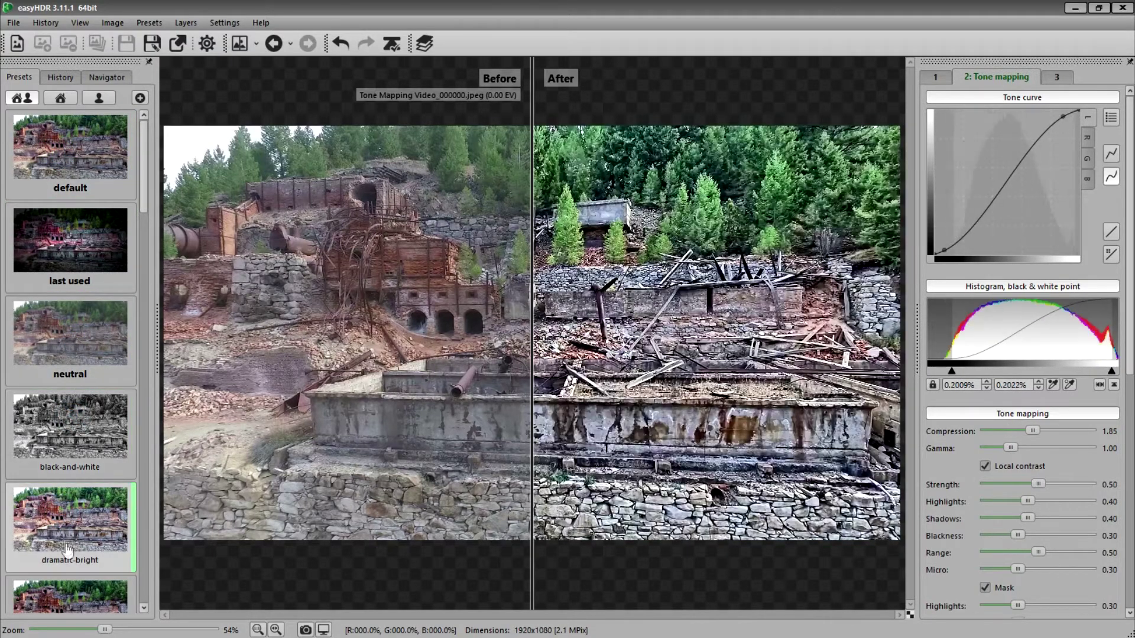
left_click(64, 598)
left_click_drag(143, 164, 145, 253)
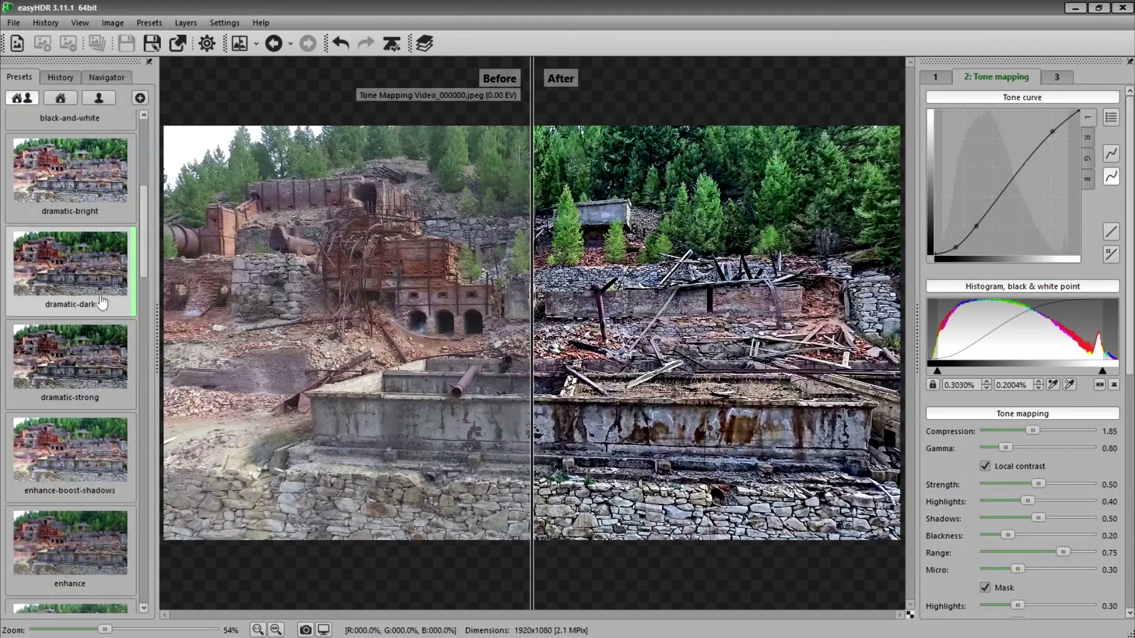
left_click(55, 346)
- Apply the 'last used' preset, hide the before/after split, and lower Micro to 0.11
left_click_drag(140, 261, 151, 130)
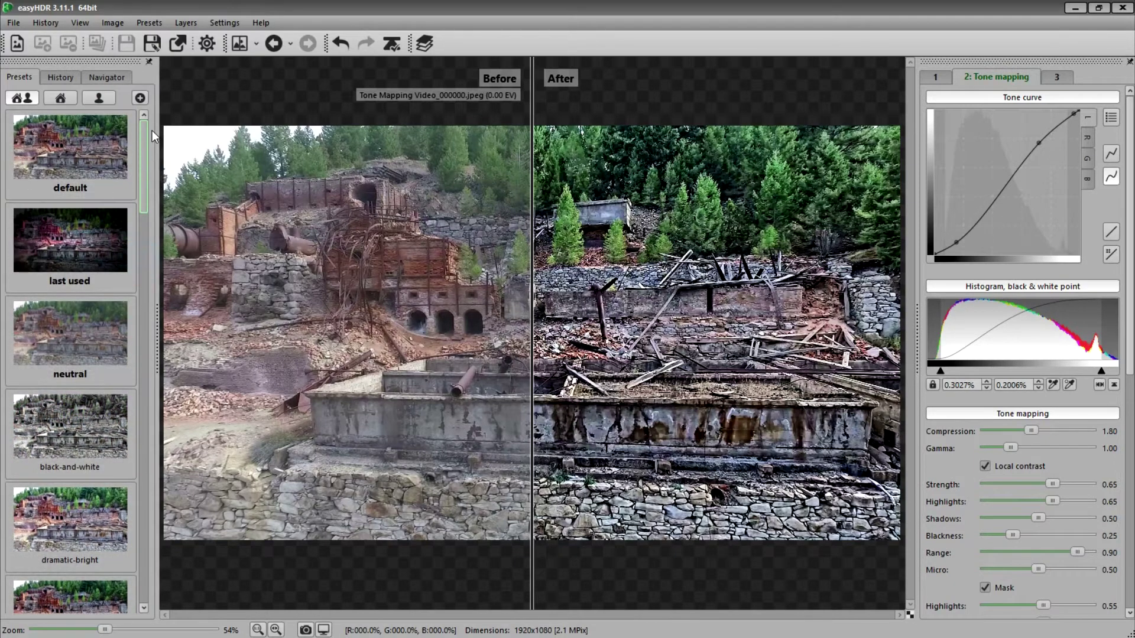
left_click(58, 245)
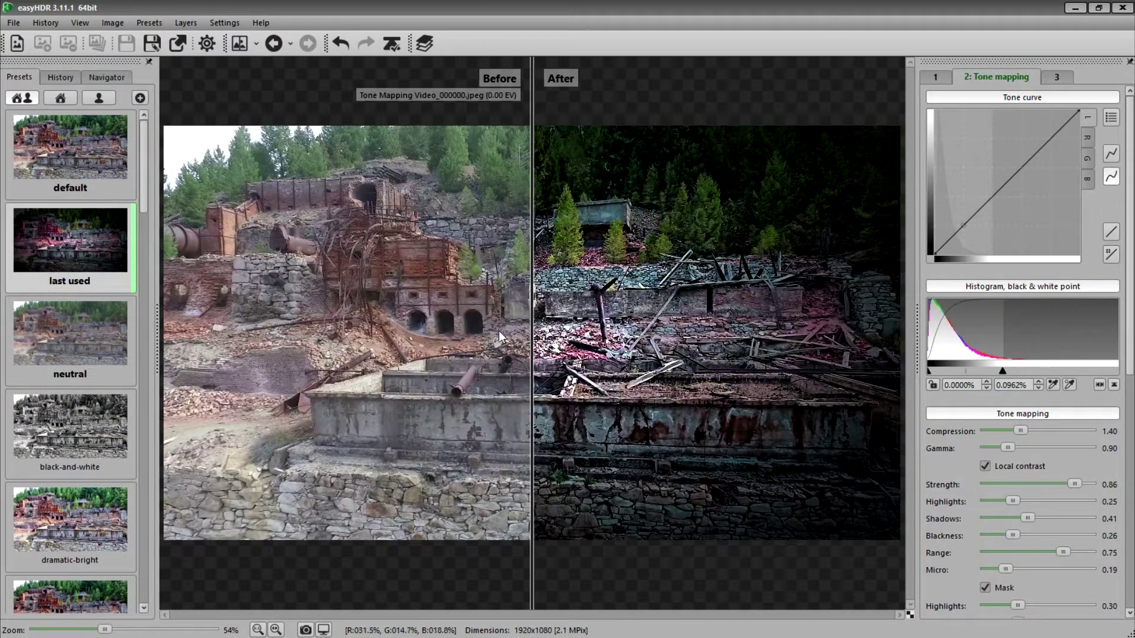
left_click(241, 44)
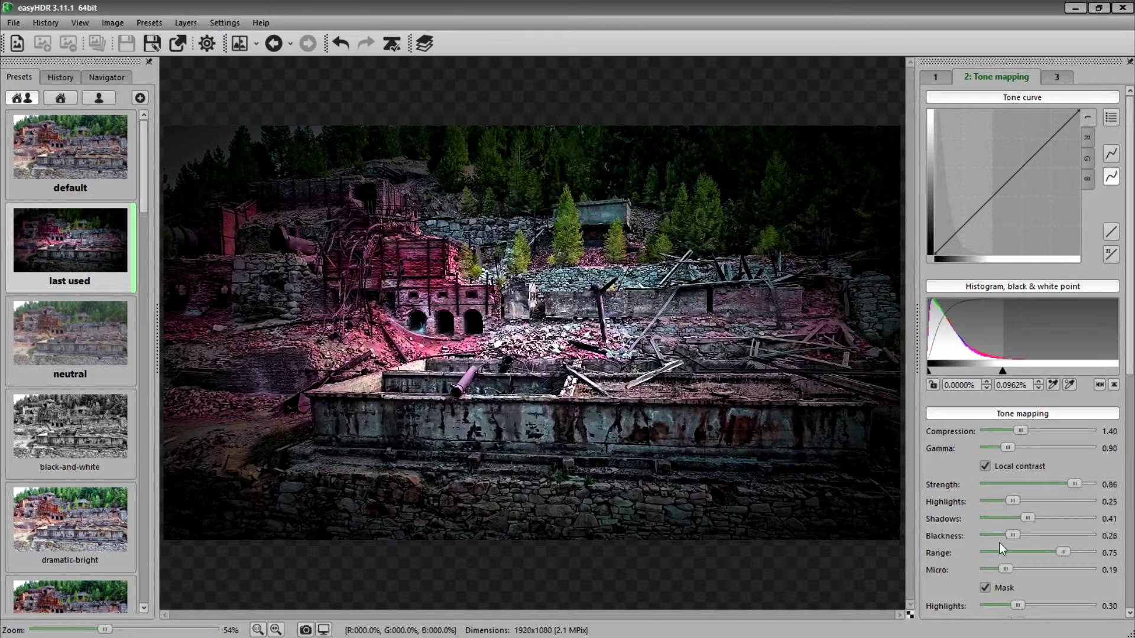
left_click_drag(1004, 570, 999, 570)
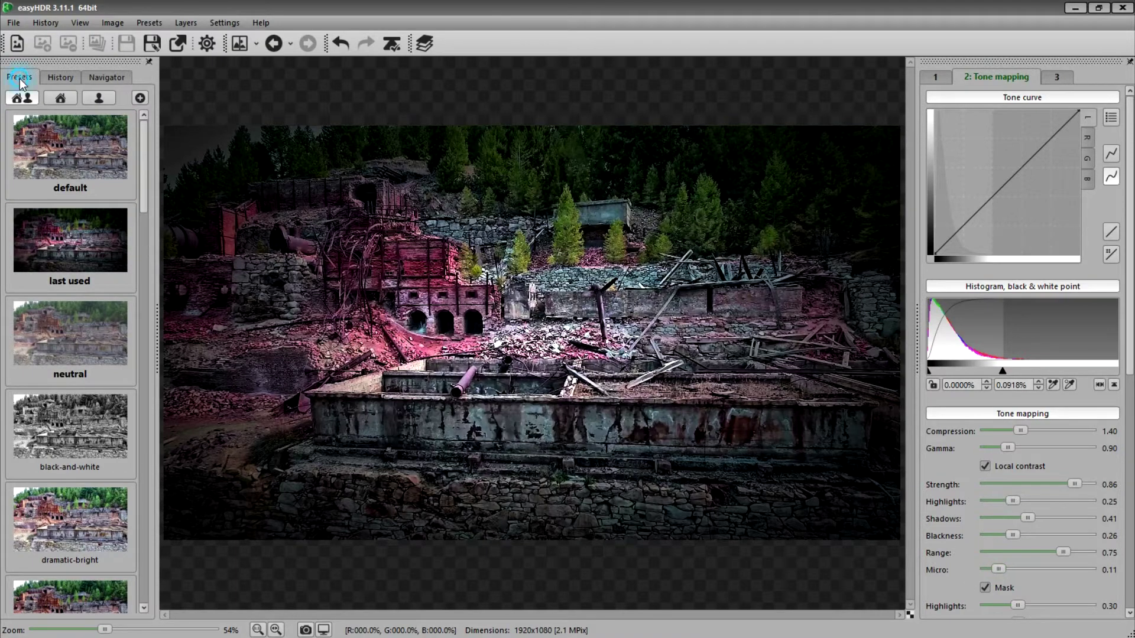
- Save the current settings as preset 'New' and close the image project
left_click(139, 98)
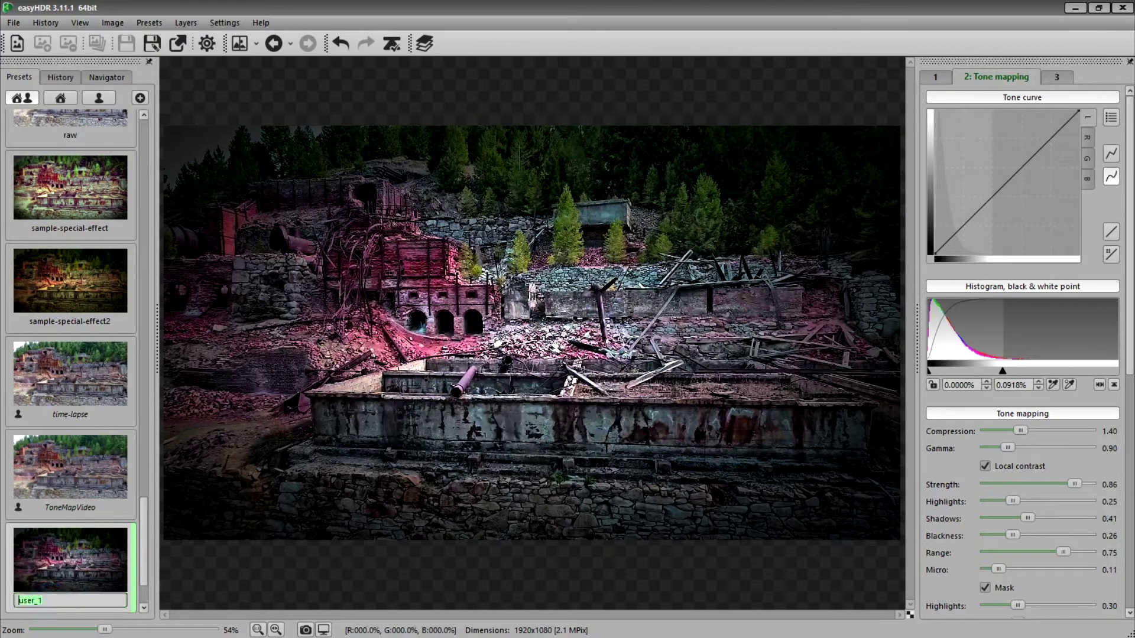
type("New")
key("Return")
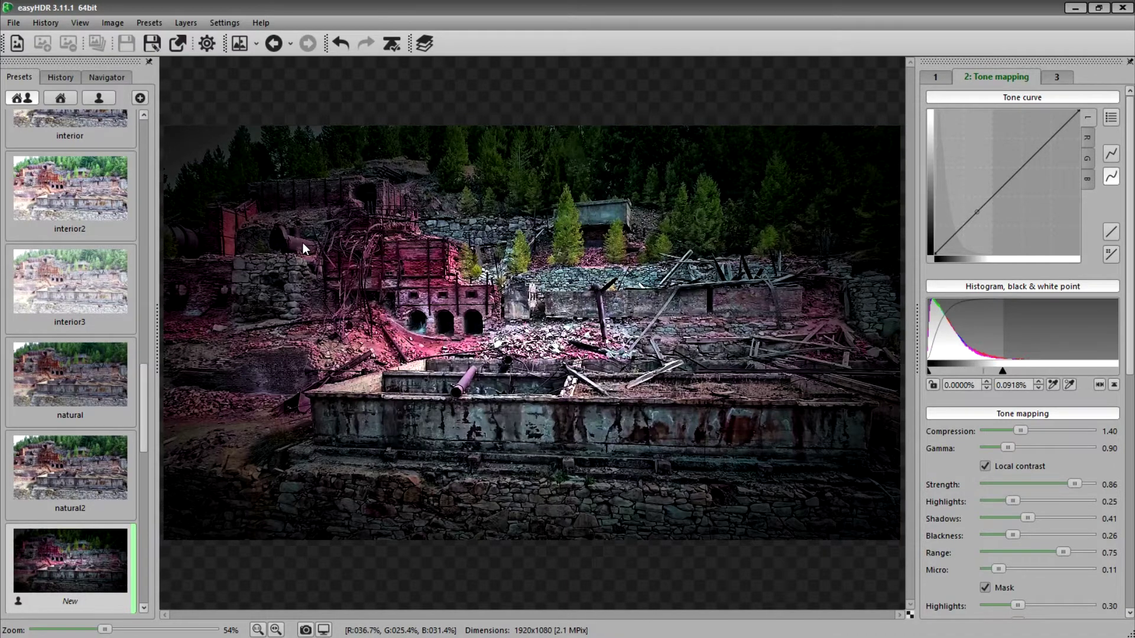
left_click(13, 22)
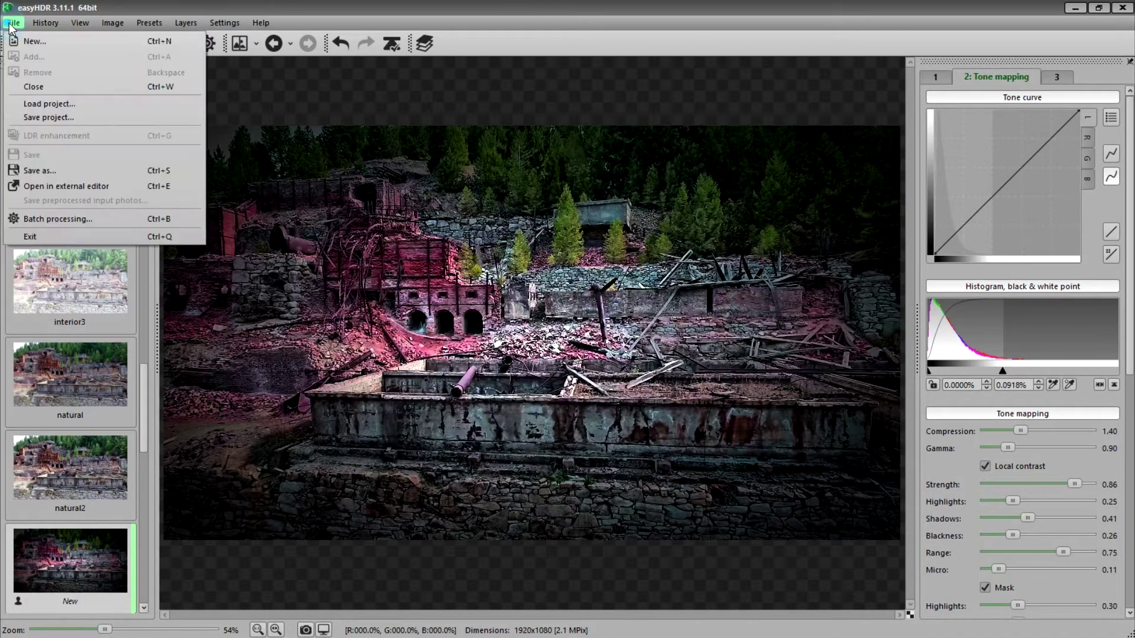
left_click(32, 86)
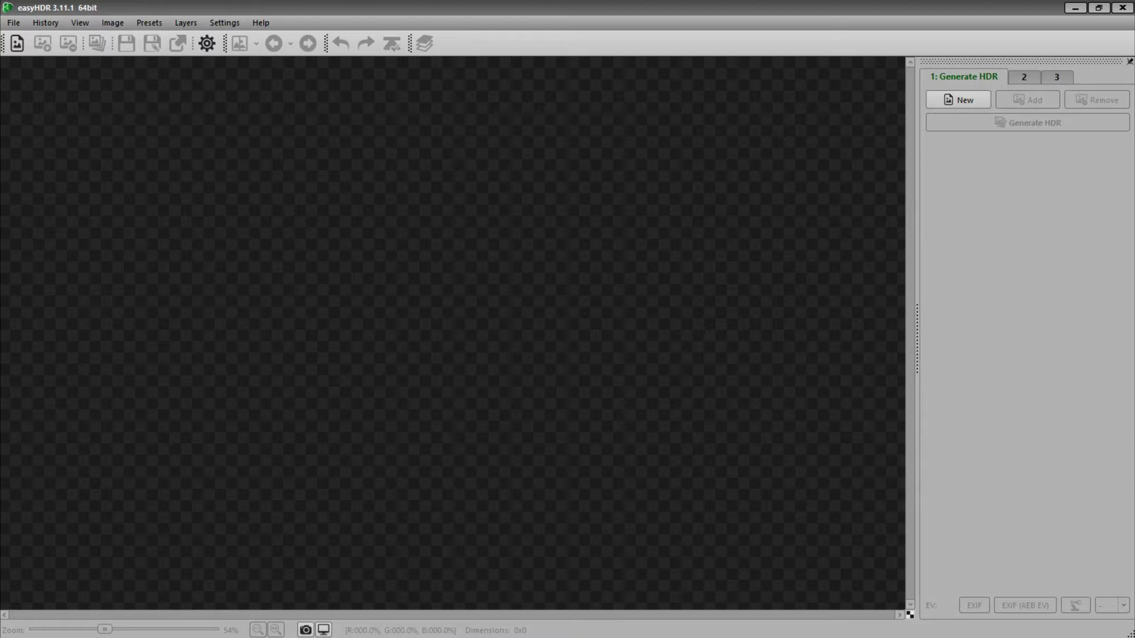
- Auto-create single-image batch tasks from the pasted Frames Original\BiMetallic source folder
left_click(206, 44)
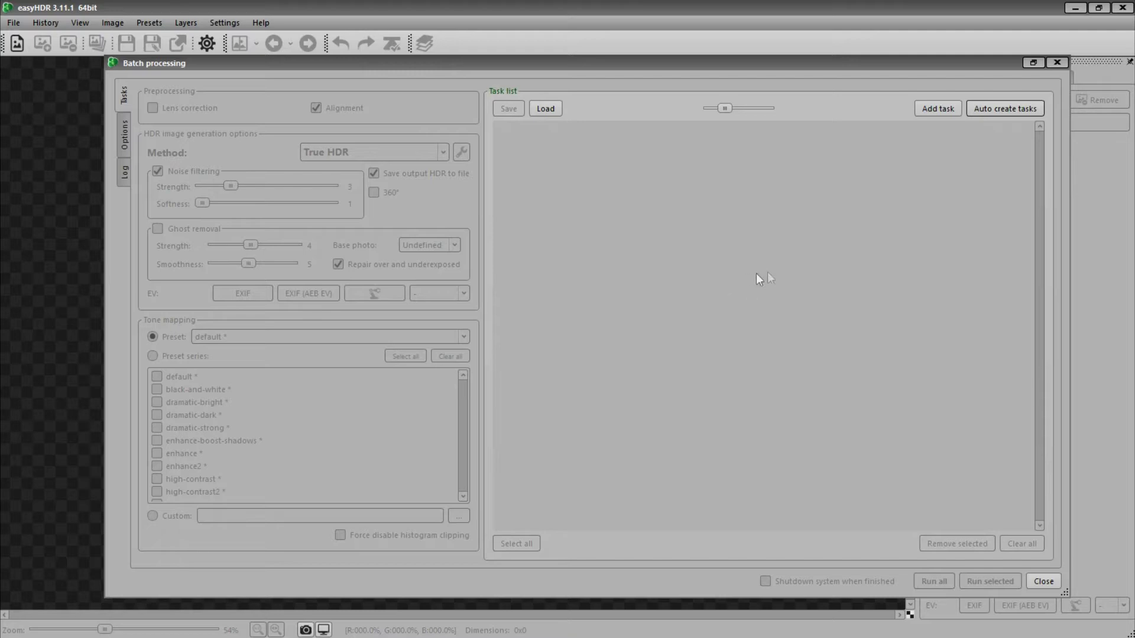
left_click(995, 111)
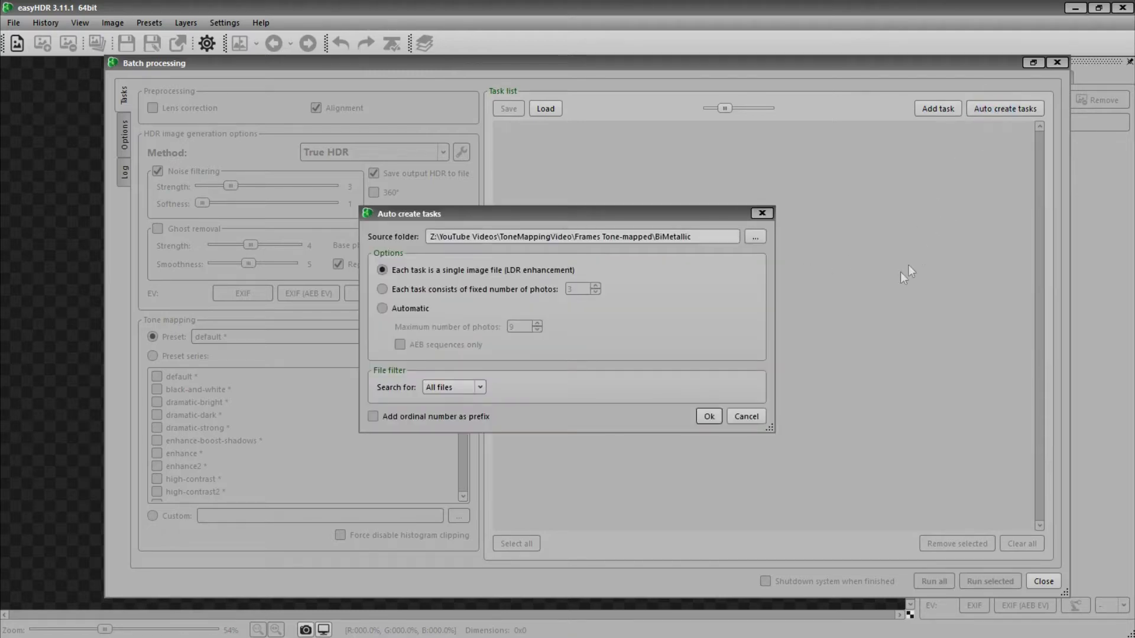
left_click_drag(709, 237, 380, 253)
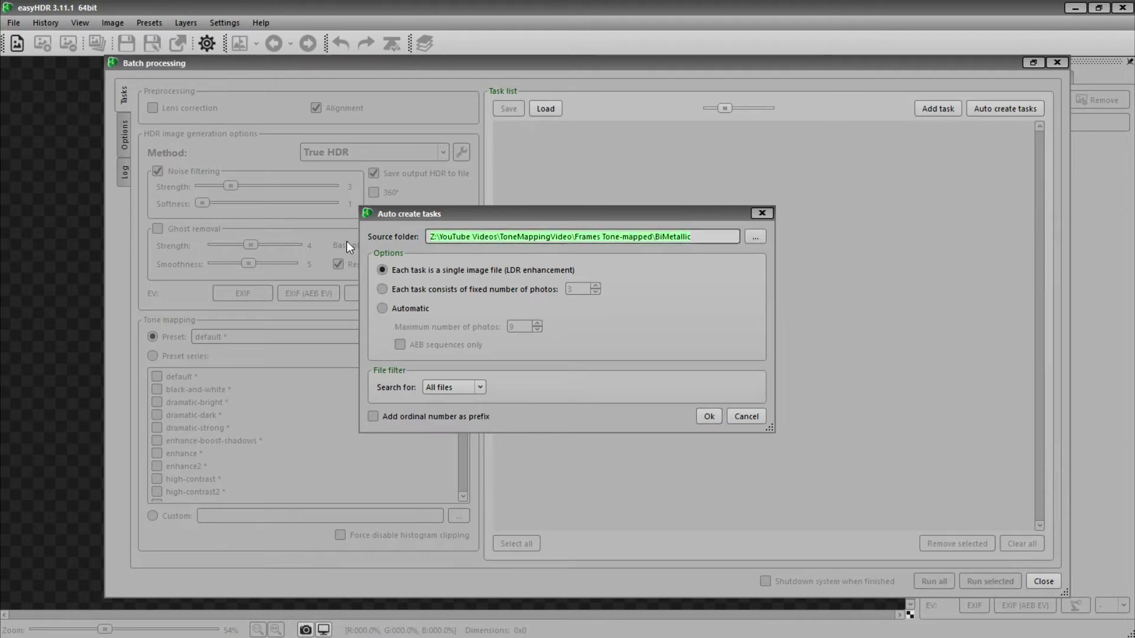
type("Z:\\YouTube Videos\\ToneMappingVideo\\Frames Original\\BiMetallic")
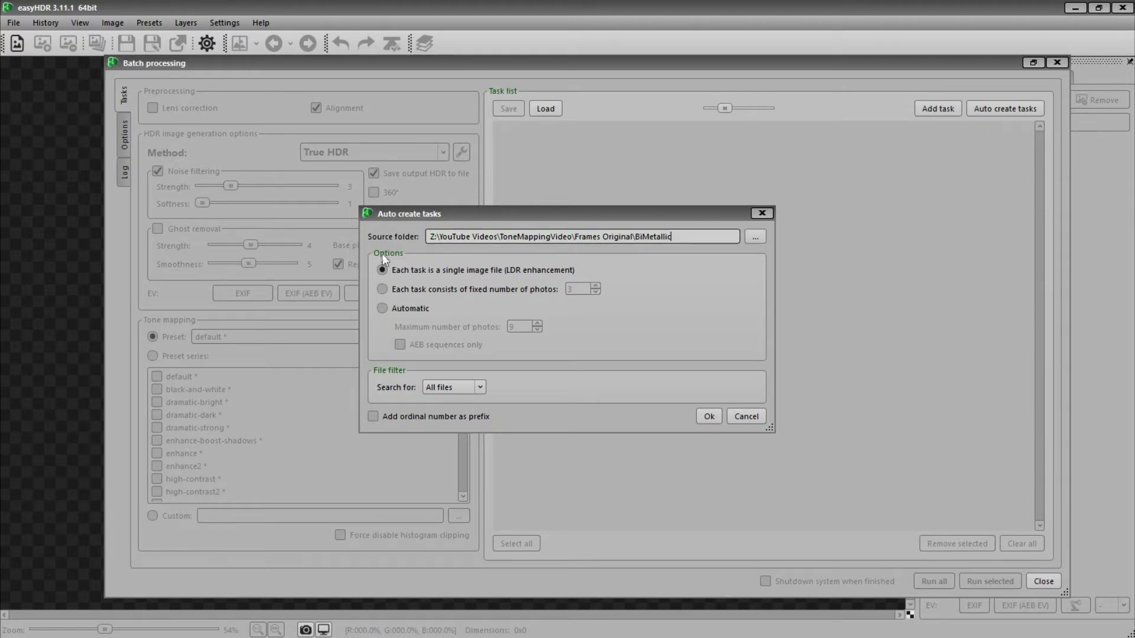
left_click(385, 269)
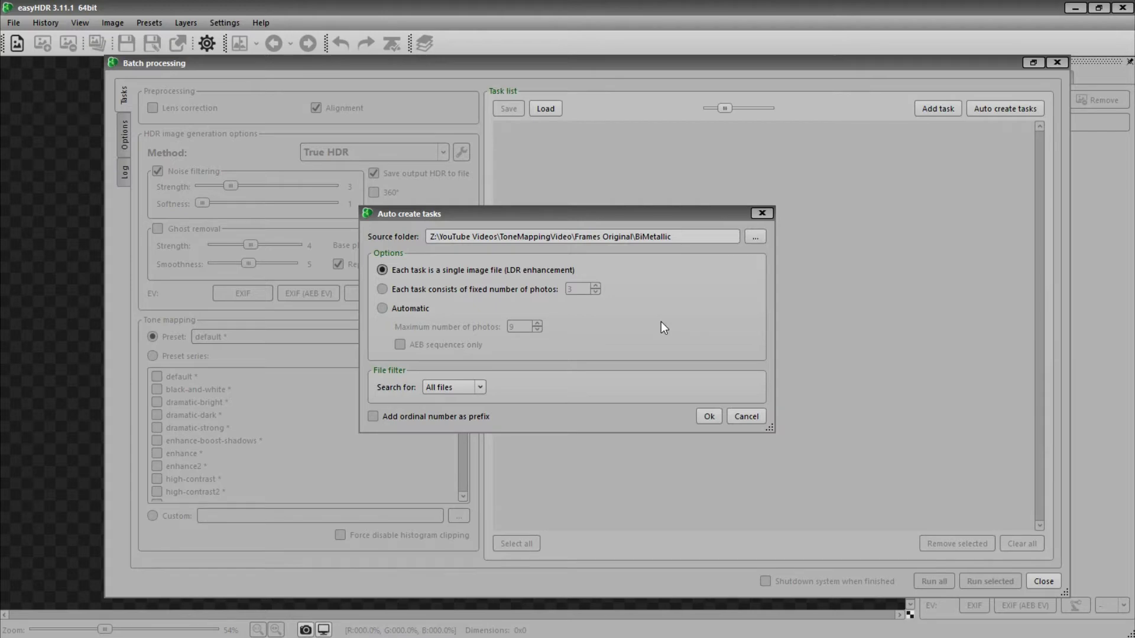
left_click(710, 417)
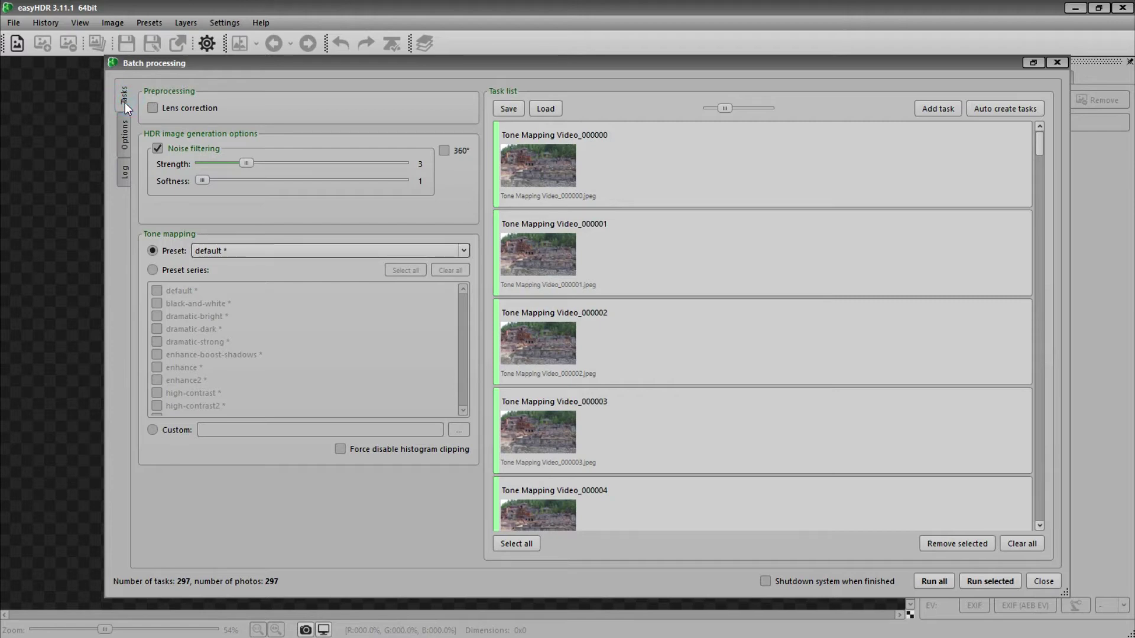
- Choose Hospital as the batch tone-mapping preset and bring up the output Options
left_click(302, 250)
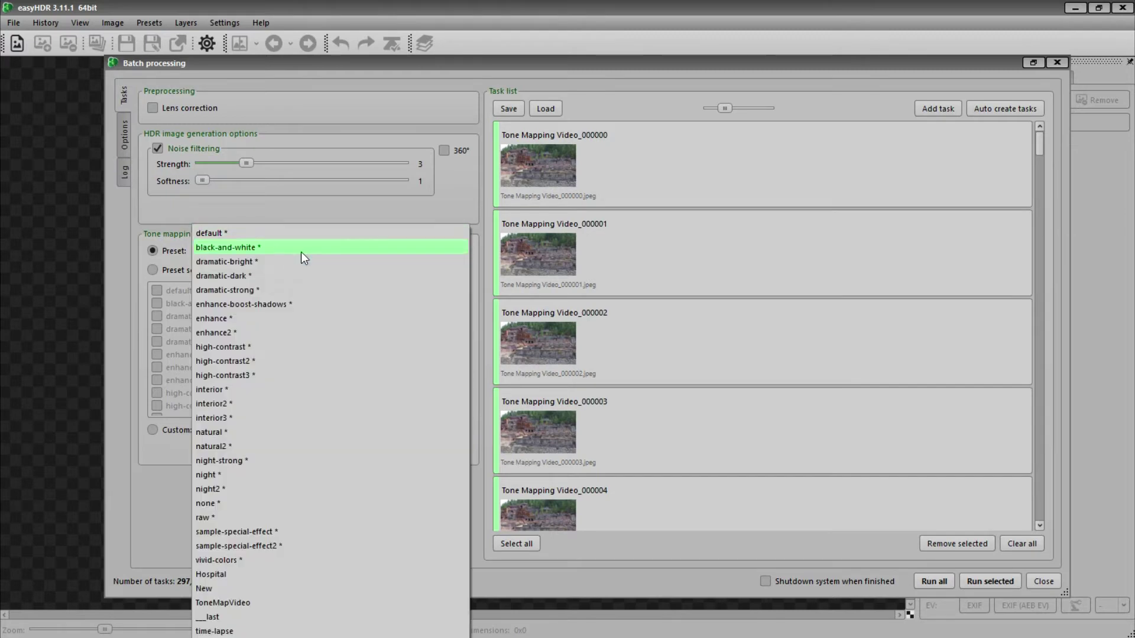
left_click(211, 576)
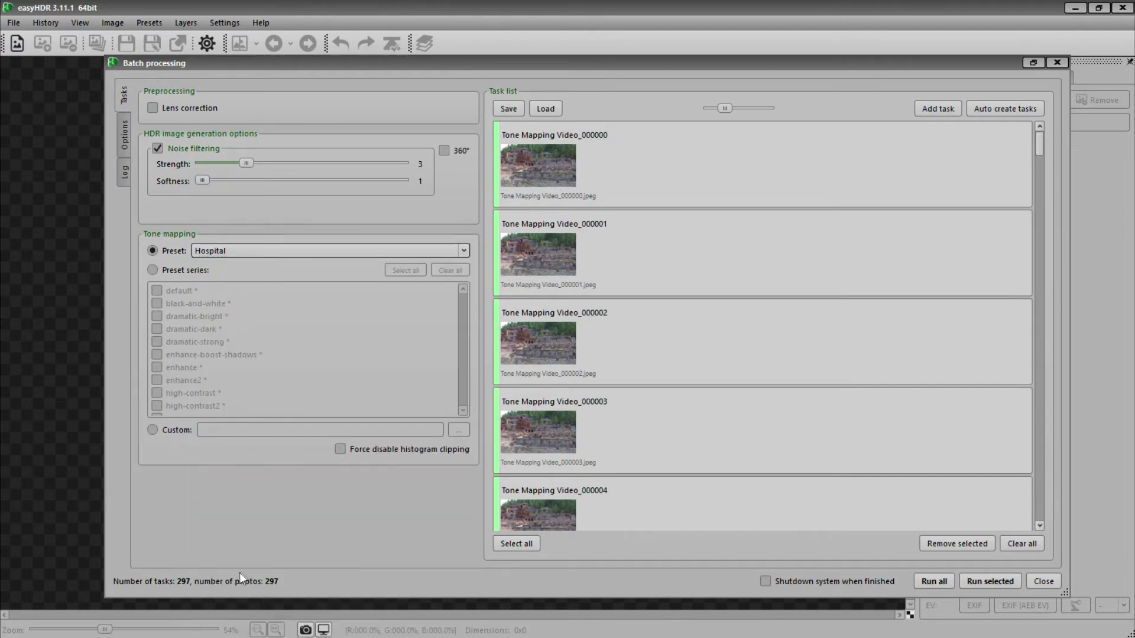
left_click(127, 138)
- Confirm the custom Frames Tone-mapped BiMetallic save path, then run all 297 tasks
left_click(390, 127)
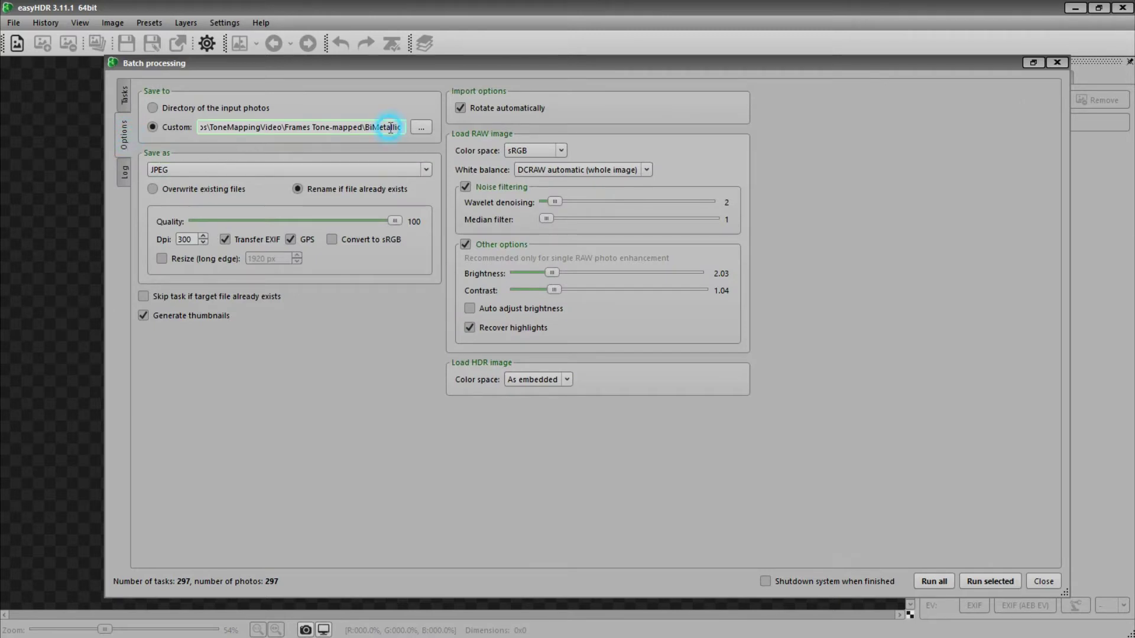
triple_click(398, 127)
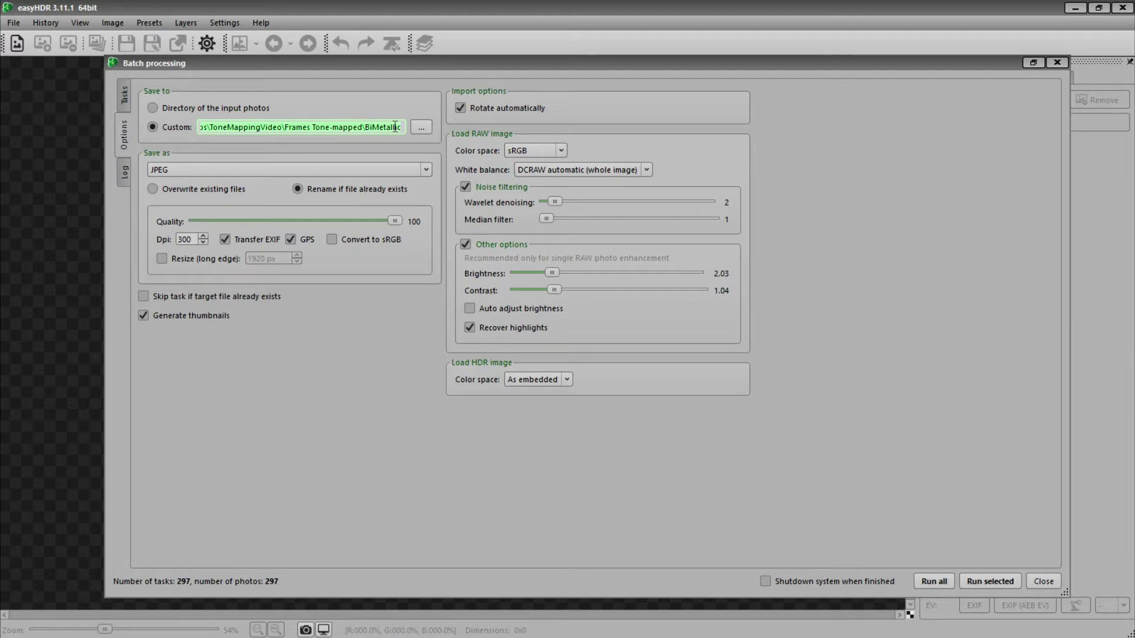
left_click(395, 127)
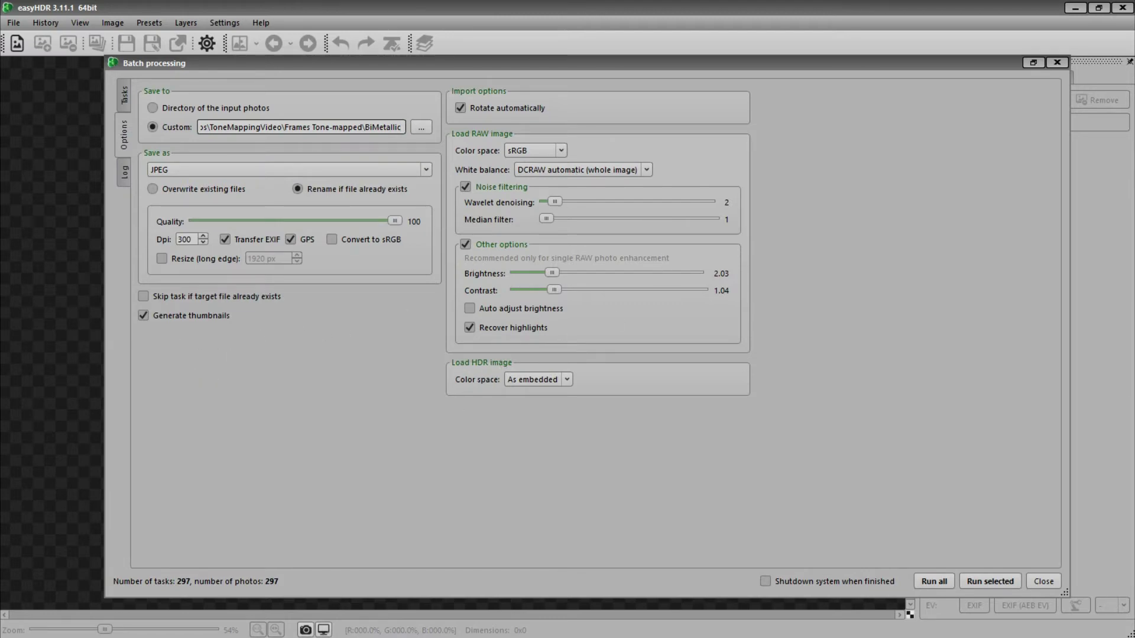
left_click(124, 95)
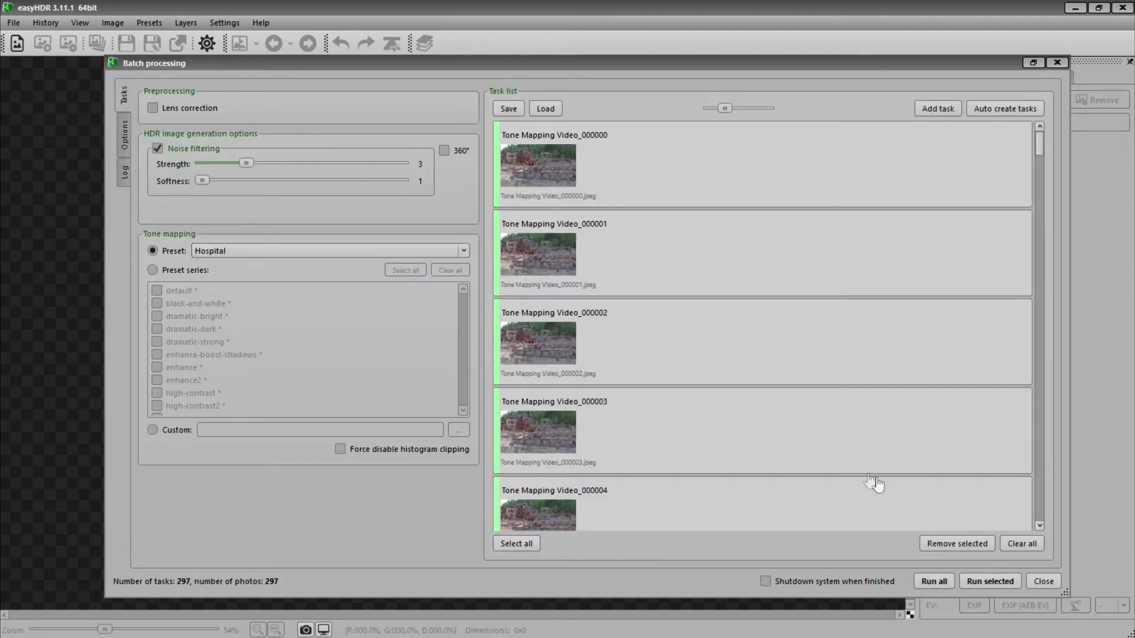
left_click(934, 585)
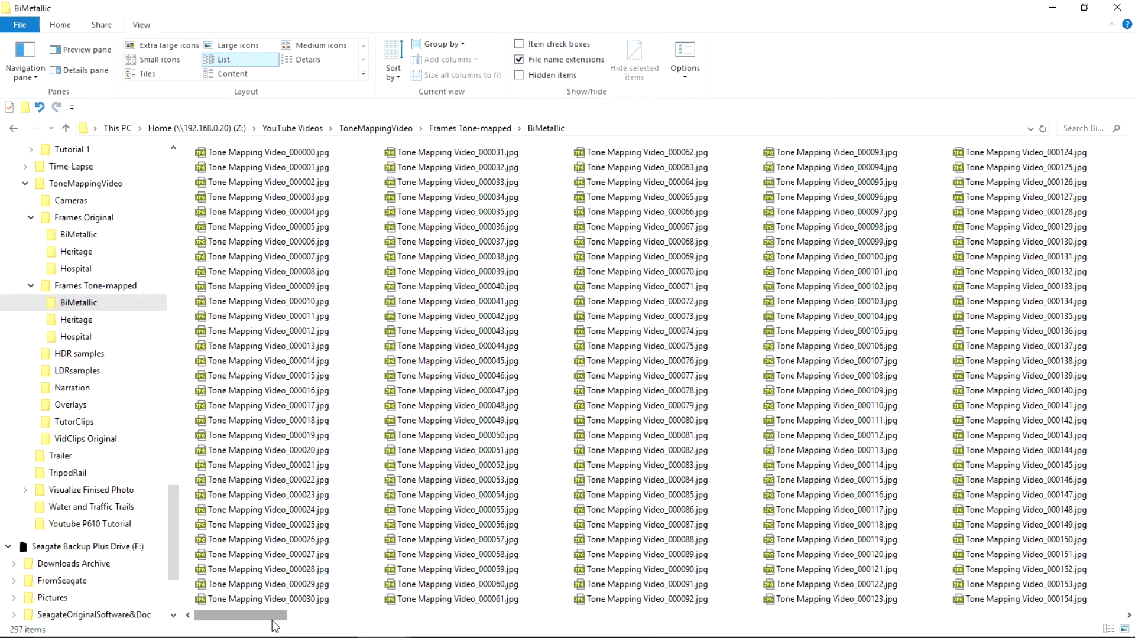
mouse_move(278, 615)
left_mouse_down()
mouse_move(373, 624)
mouse_move(736, 587)
mouse_move(824, 592)
left_mouse_up()
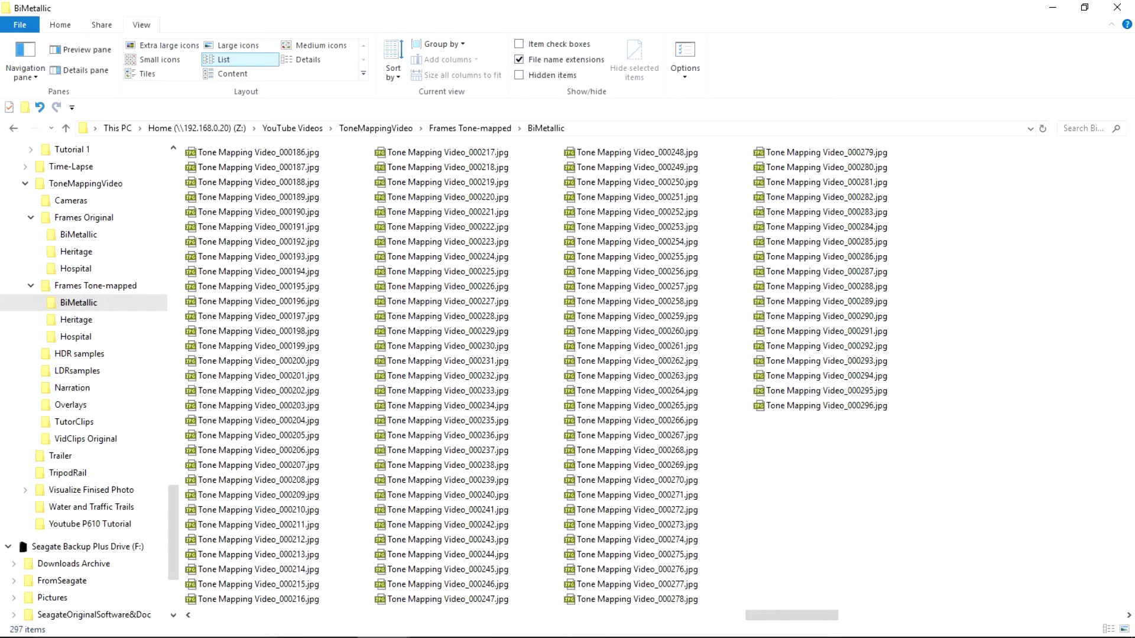
- Switch from File Explorer back to the Movie Studio project with Alt+Tab
key("alt+Tab")
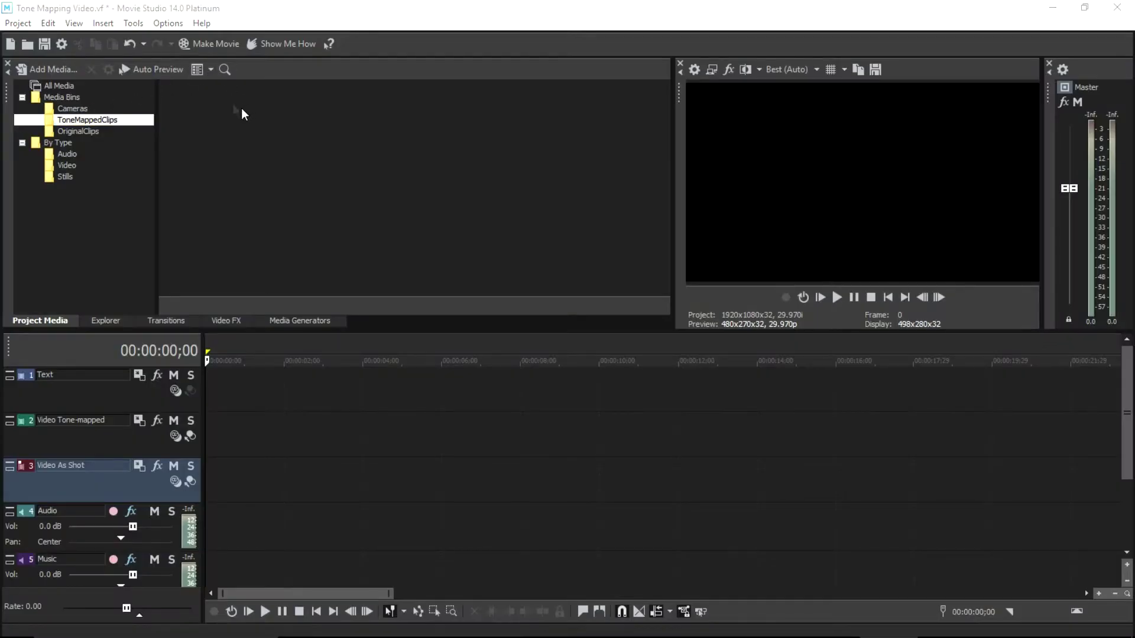
- In Movie Studio, start Add Media and browse to the Frames Tone-mapped\BiMetallic folder
left_click(148, 11)
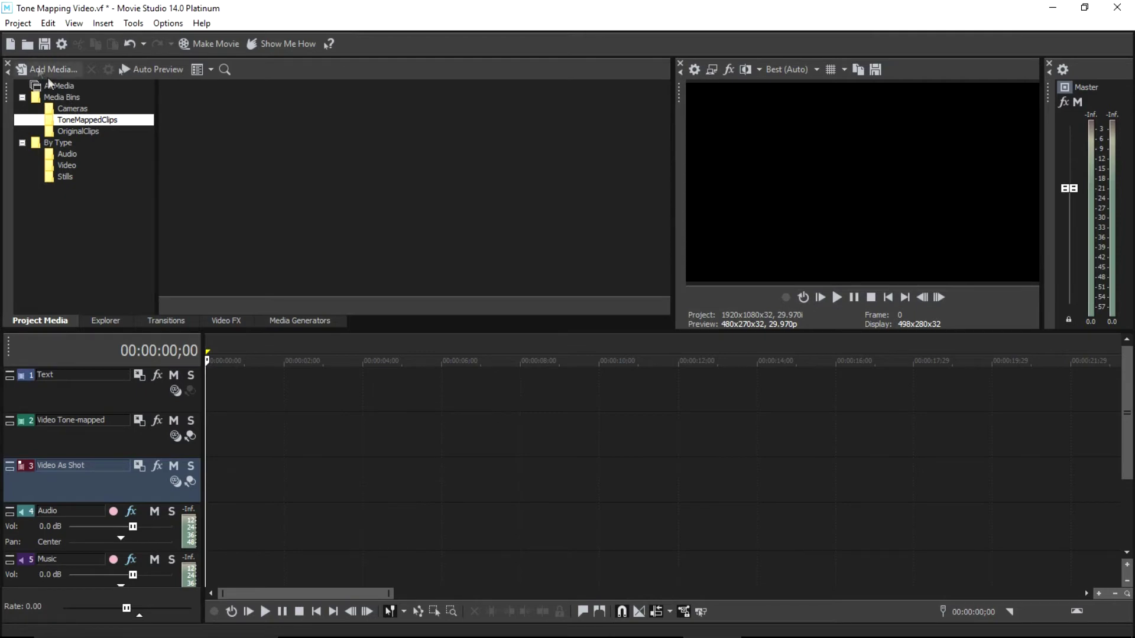
left_click(18, 22)
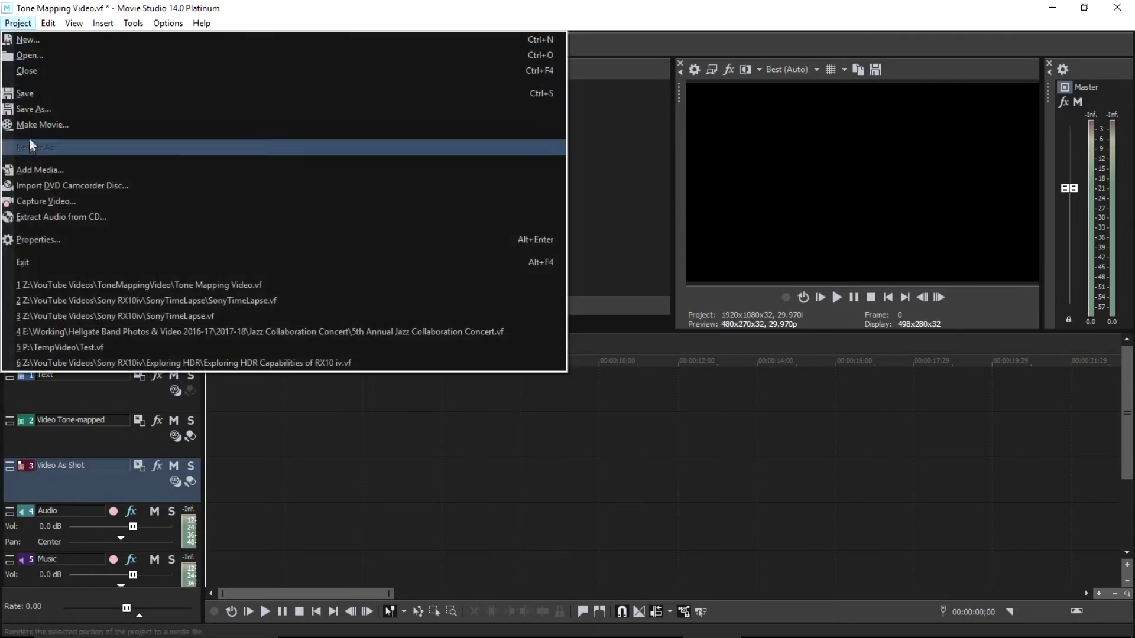
left_click(32, 171)
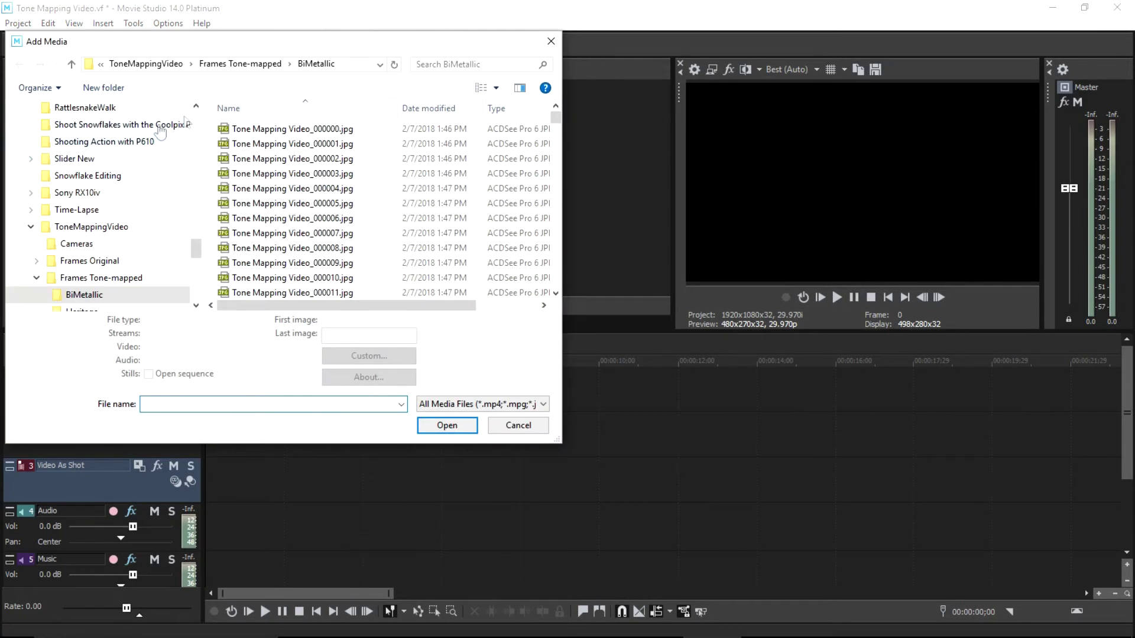
left_click(355, 65)
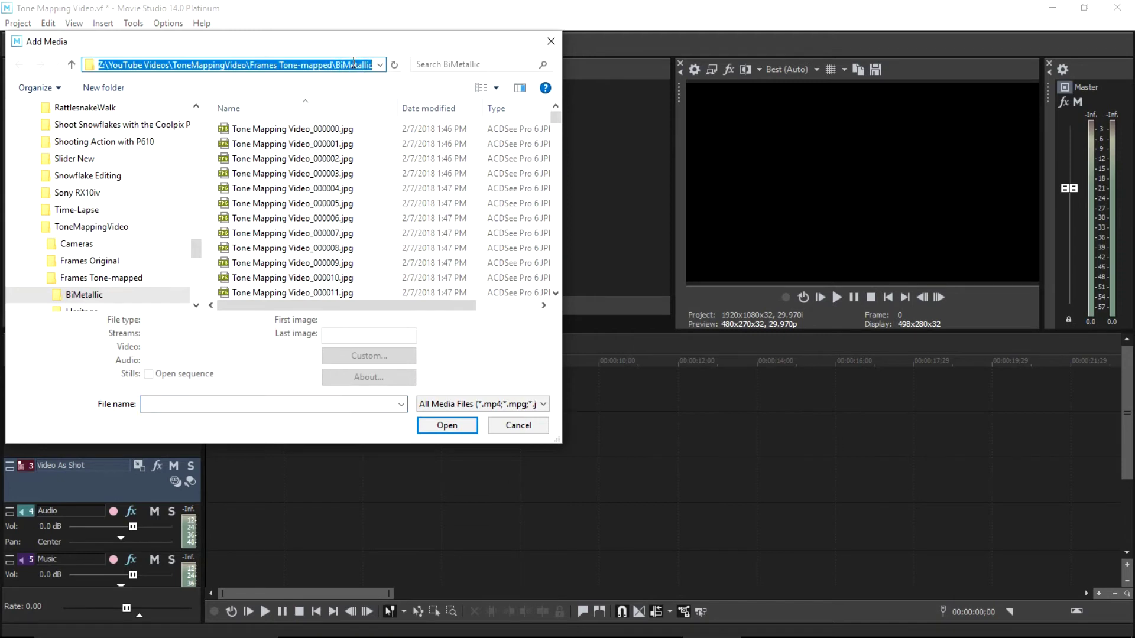
left_click(354, 65)
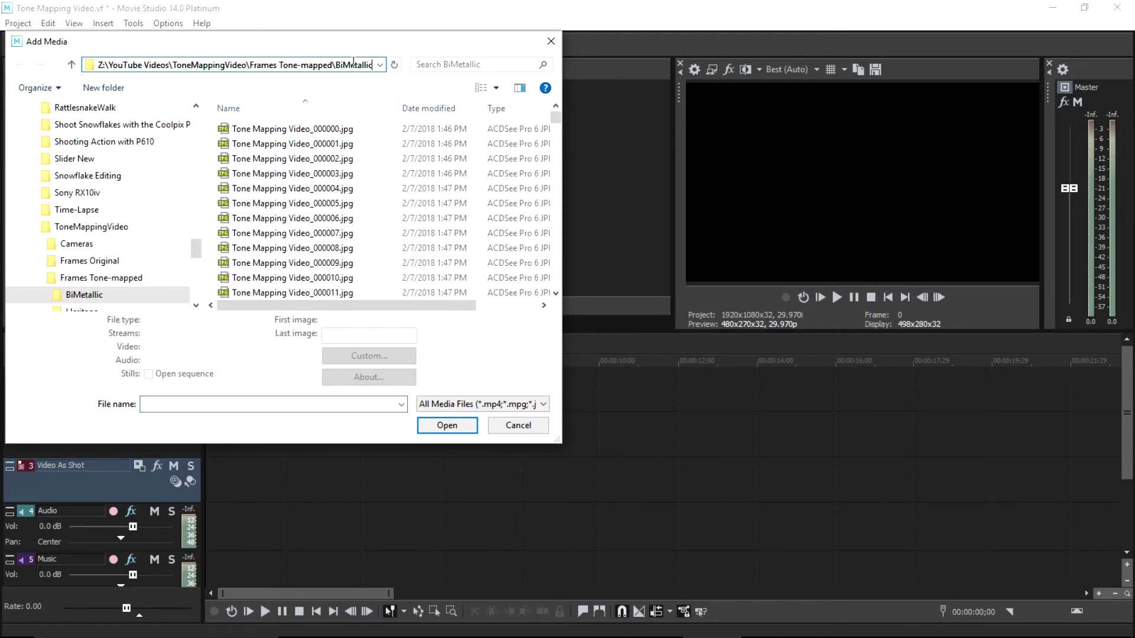
key("Return")
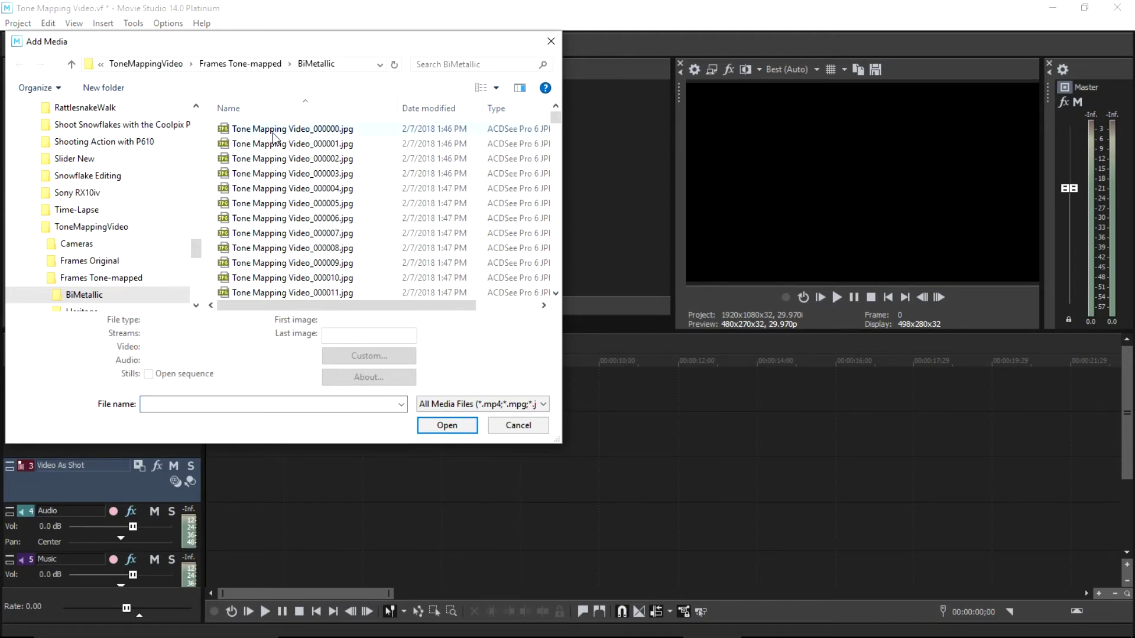
- Import the BiMetallic JPEG frames 0–296 as one image sequence
left_click(275, 130)
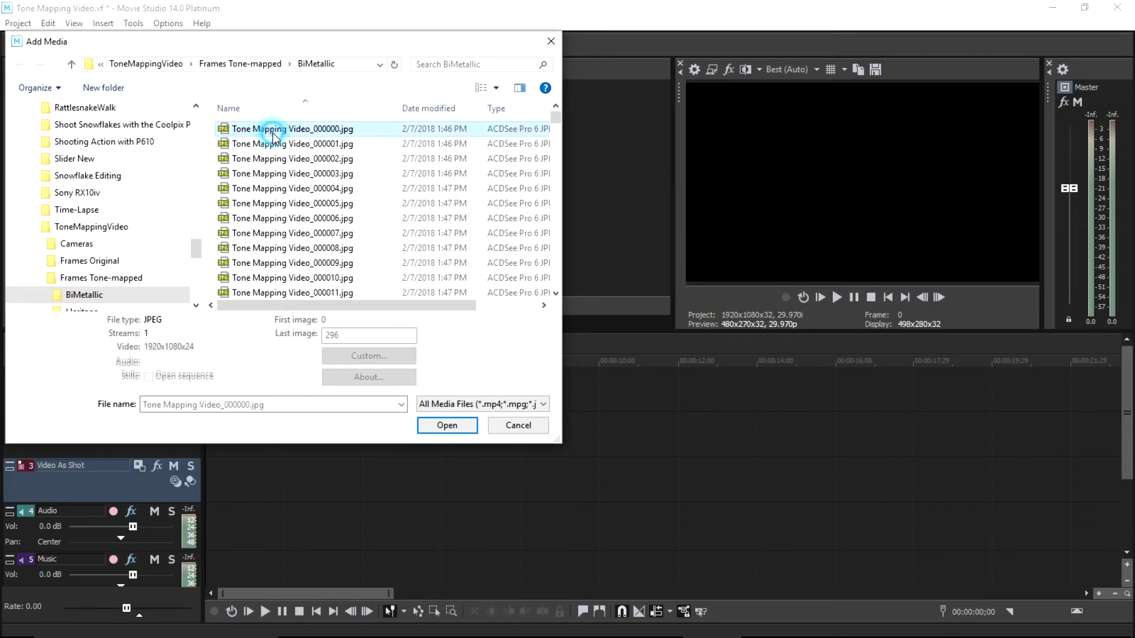
left_click(354, 336)
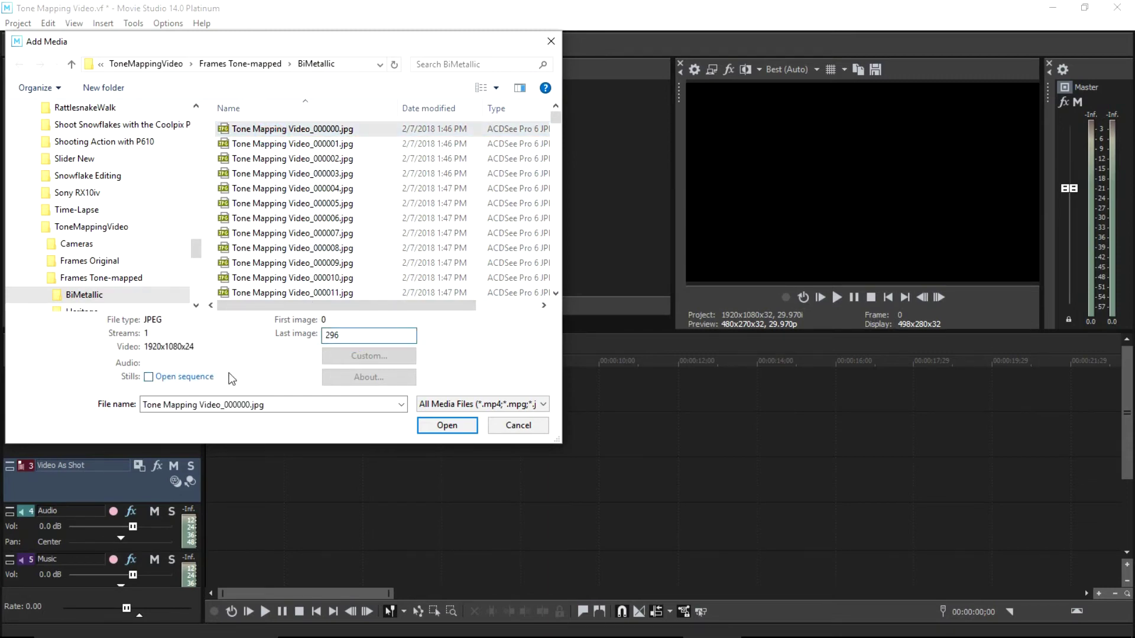
left_click(149, 378)
left_click(450, 427)
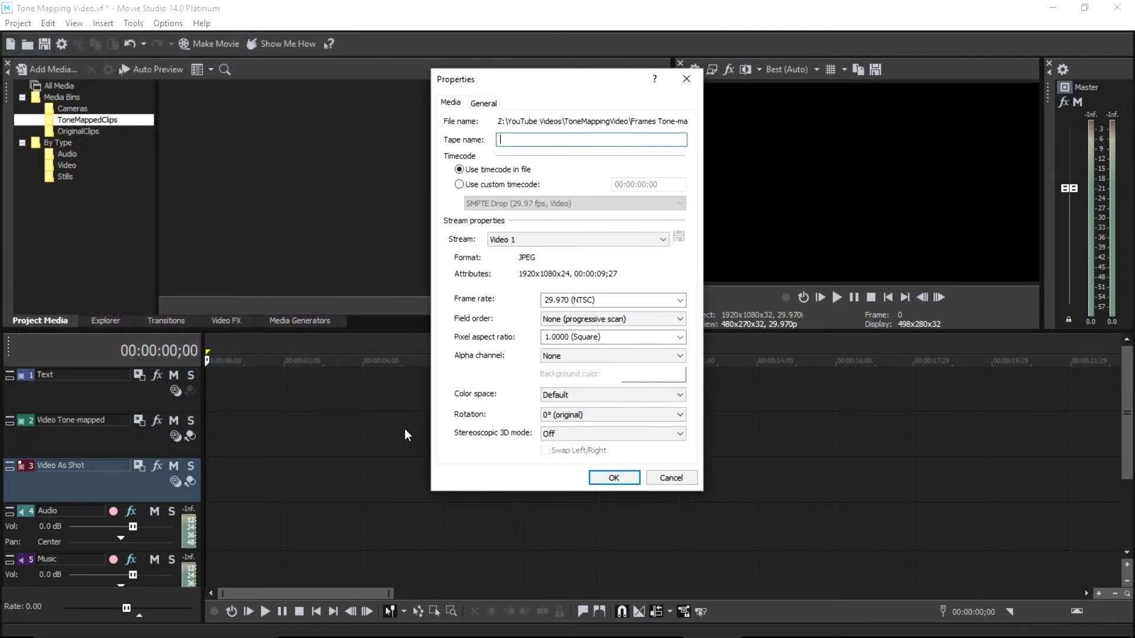
- Accept the image sequence's media properties with OK
left_click(519, 140)
left_click(612, 479)
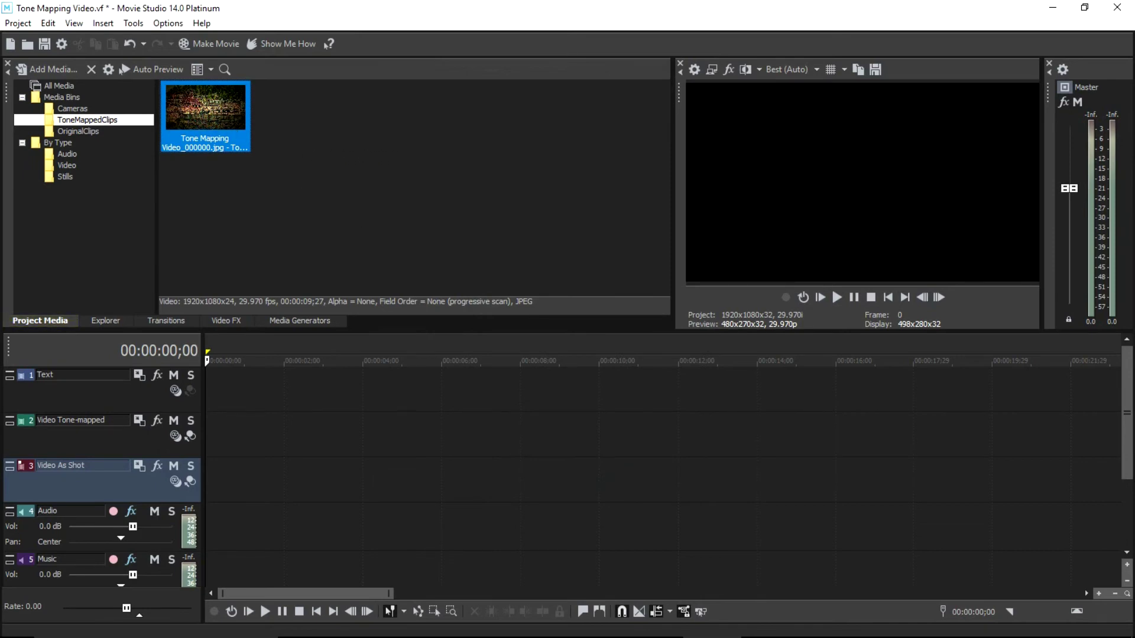
- Find the Tone Mapping clip via the By Type, Stills and Video bins and drag it onto Video As Shot
left_click(205, 113)
left_click(49, 144)
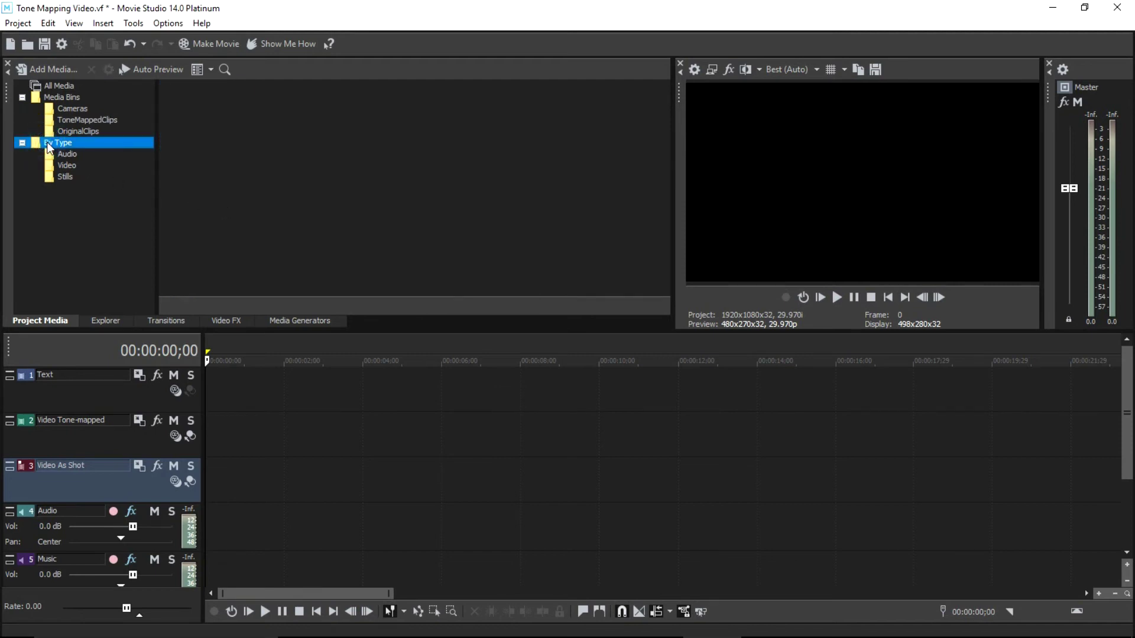
left_click(51, 179)
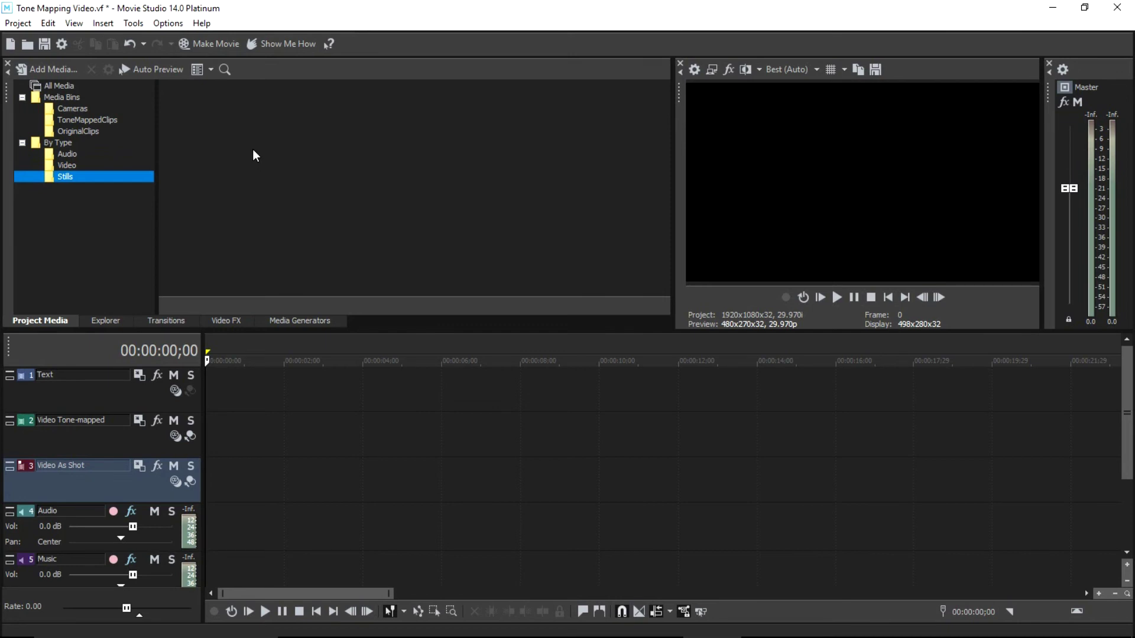
left_click(67, 166)
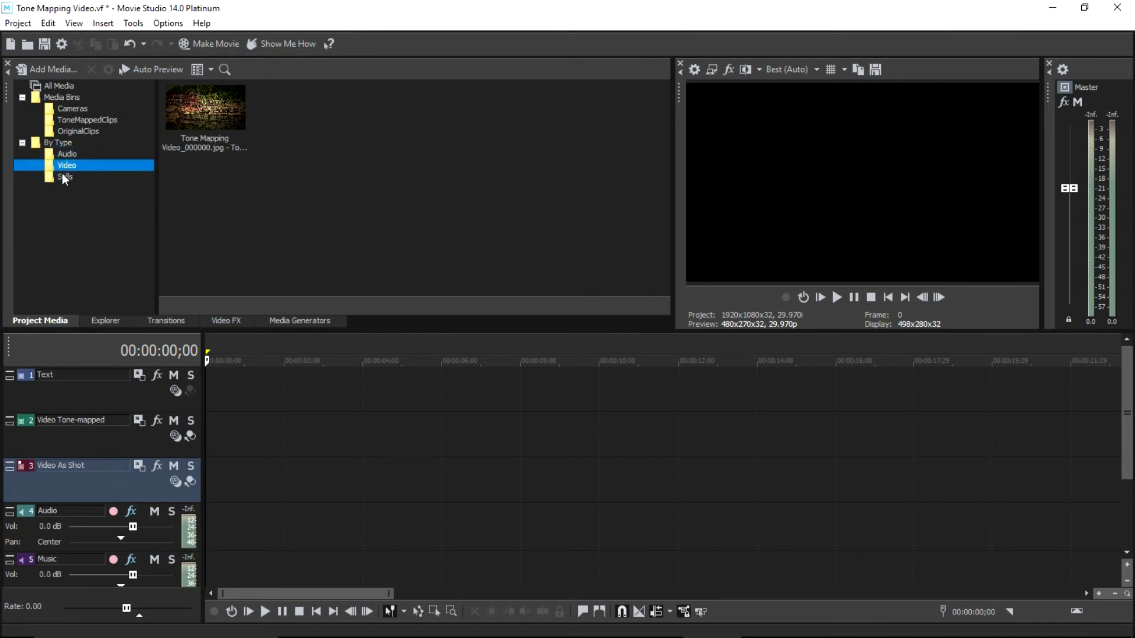
left_click(220, 118)
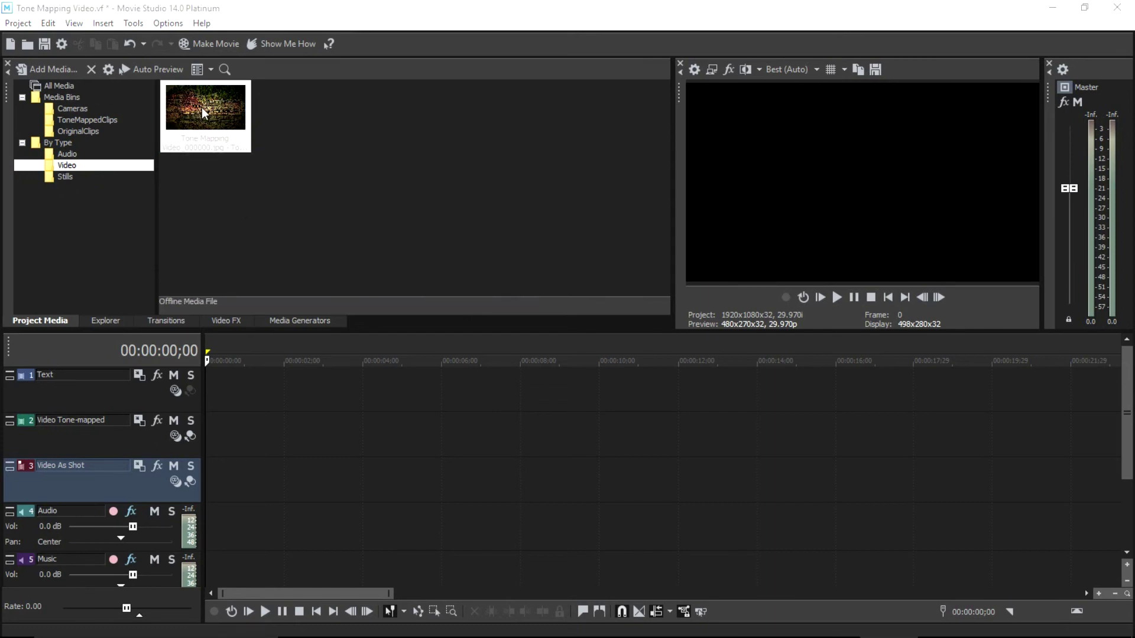
left_click_drag(204, 111, 227, 539)
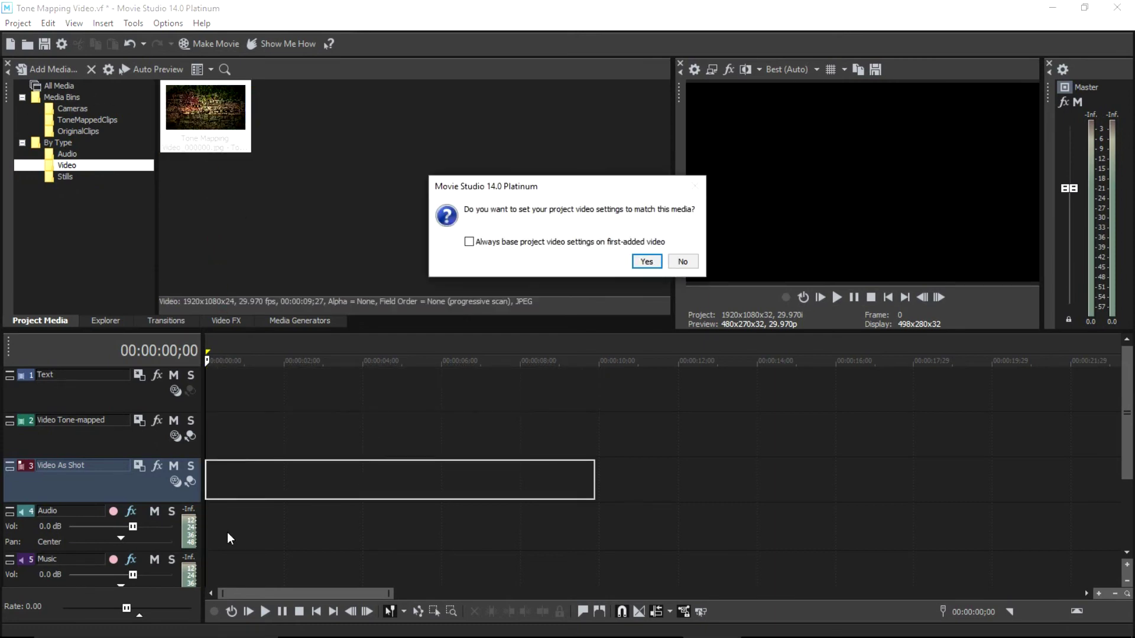
- Keep the current project video settings and tighten the clip's Pan/Crop frame
left_click(683, 261)
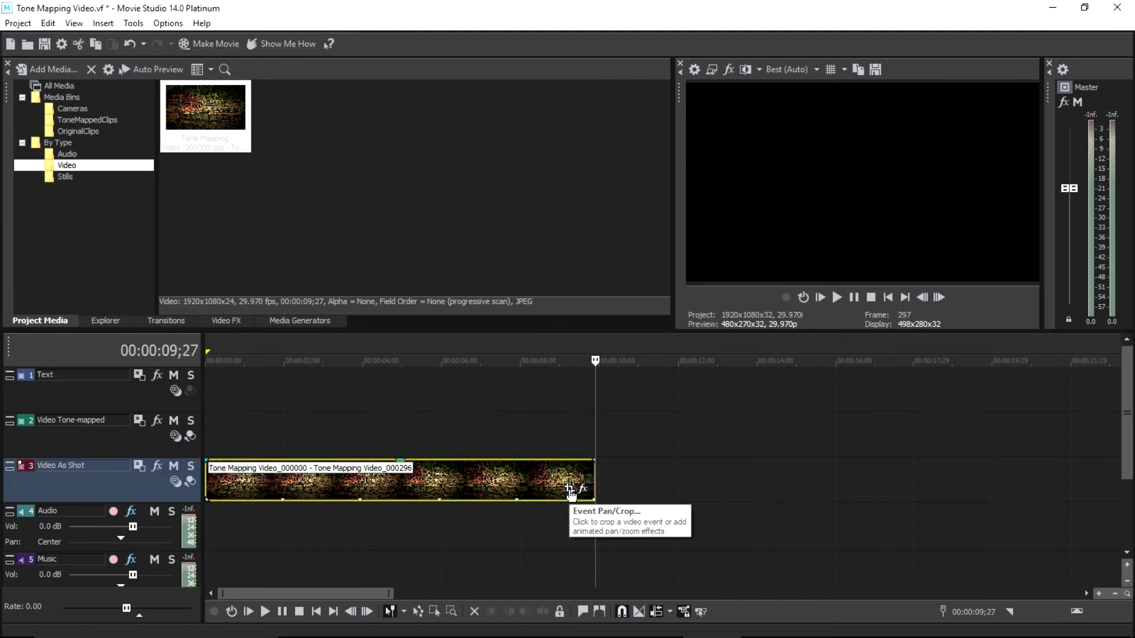
left_click(571, 490)
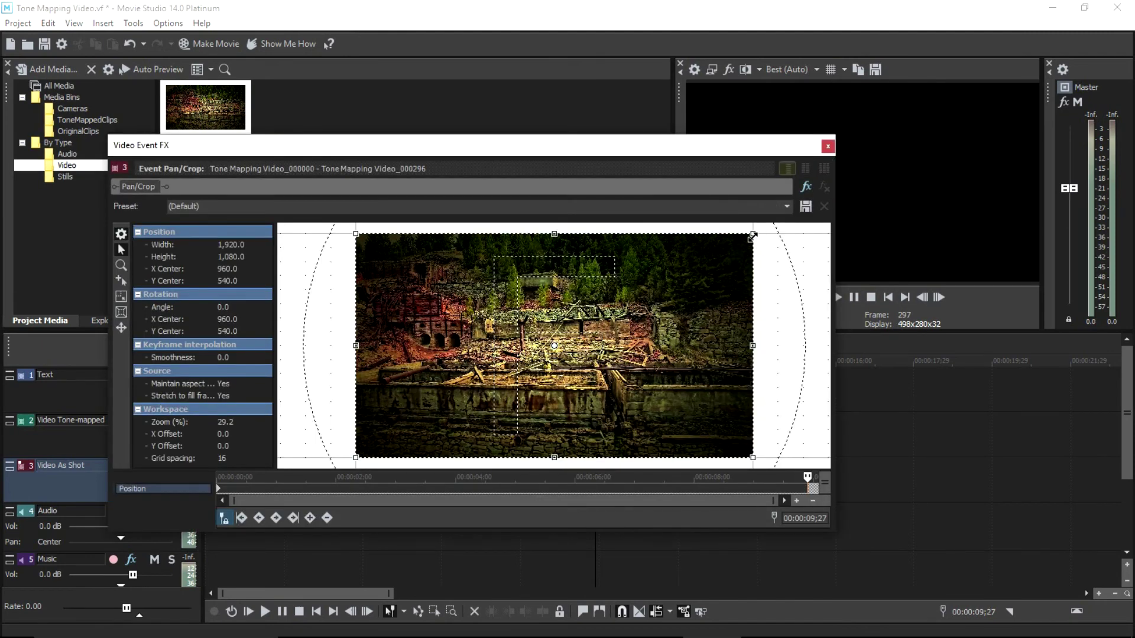
left_click_drag(752, 236, 640, 310)
left_click(827, 146)
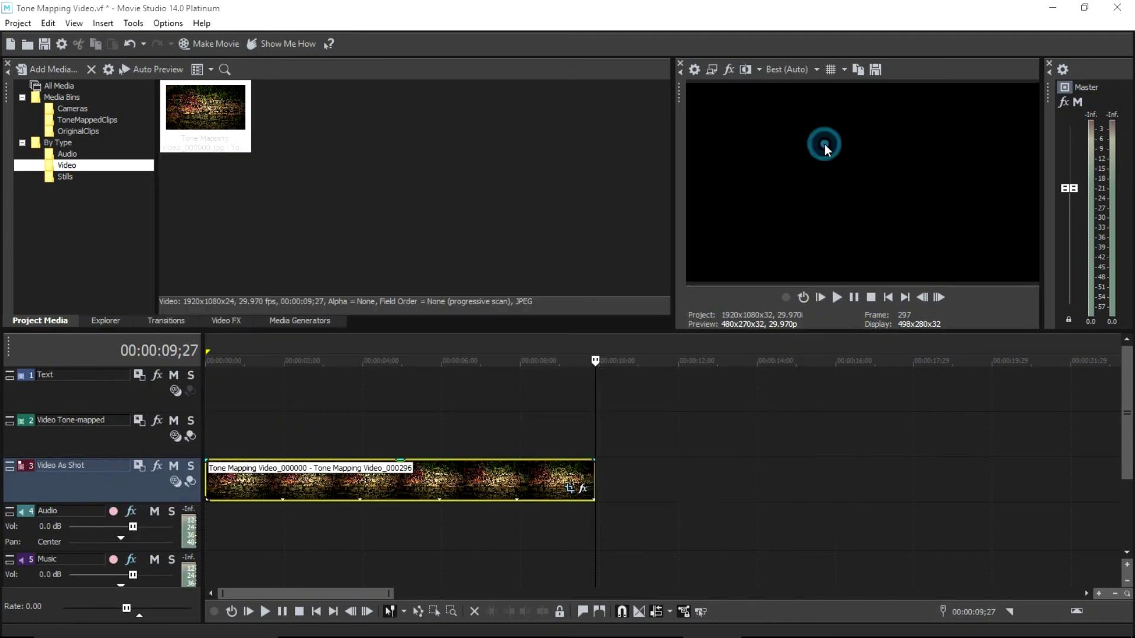
- Scrub the playhead back toward the start of the tone-mapped clip
left_click(520, 525)
left_click(310, 533)
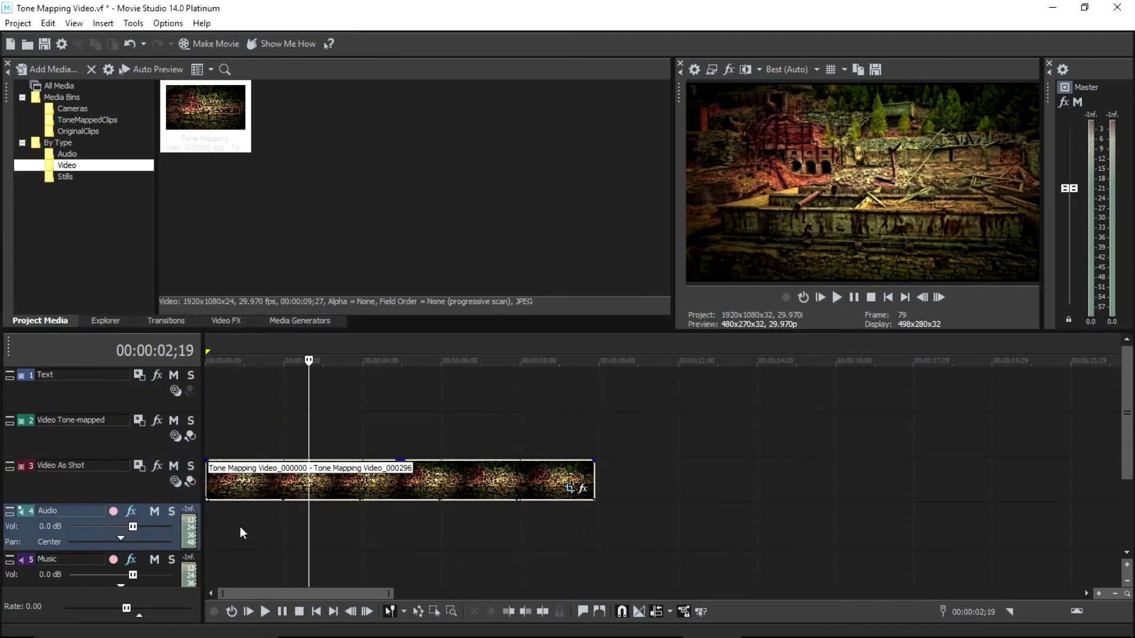
left_click(240, 524)
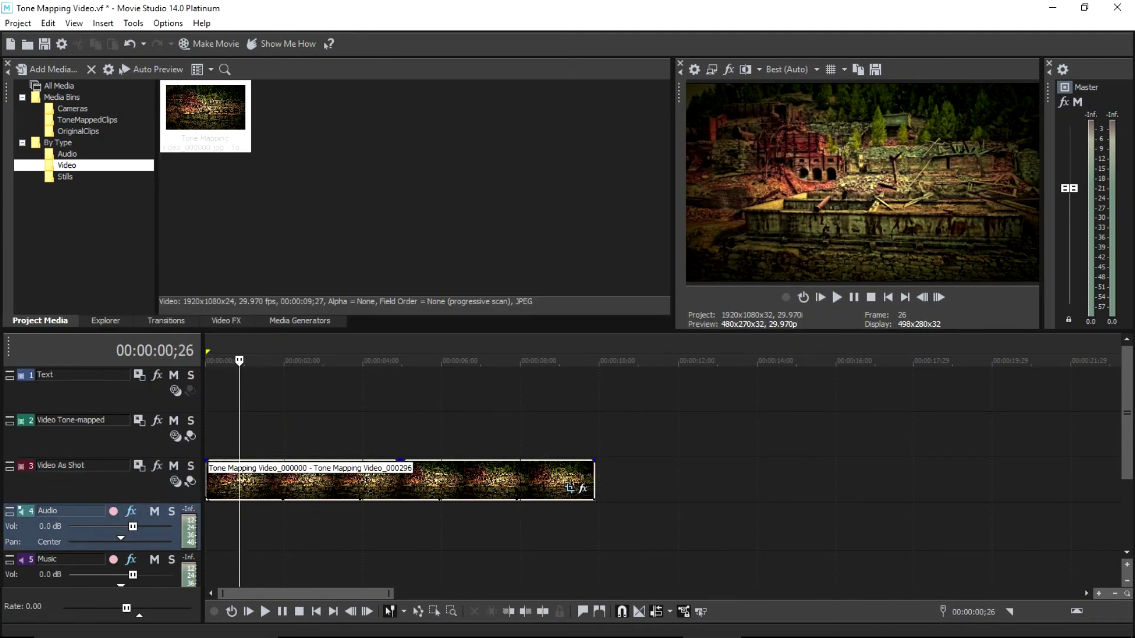